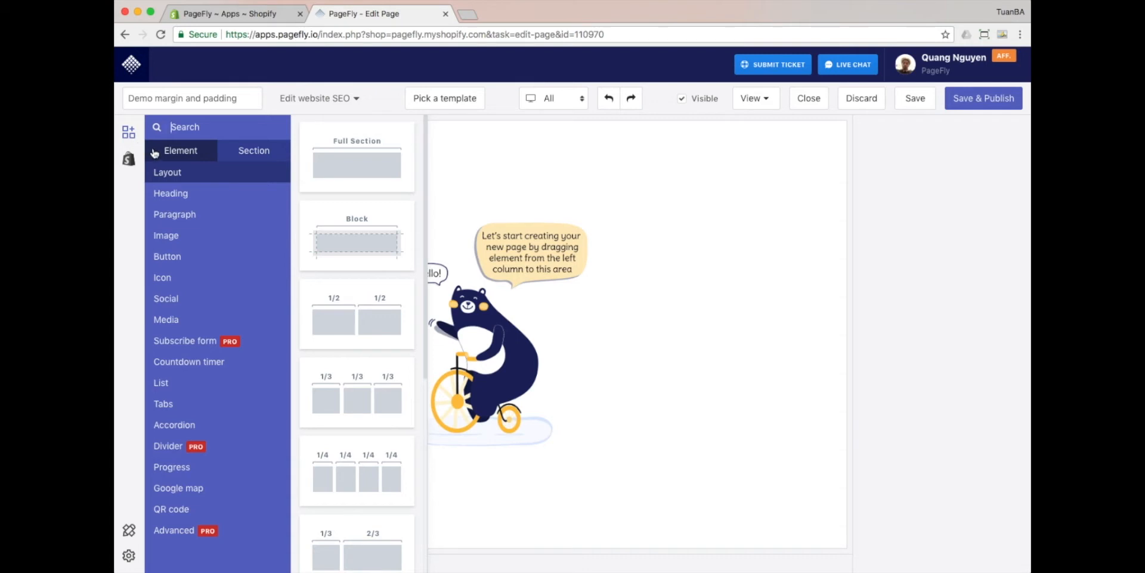
Add a plain square image element to the empty page and set its image size to Medium - 300px
{"action": "left_click", "coordinate": [172, 237]}
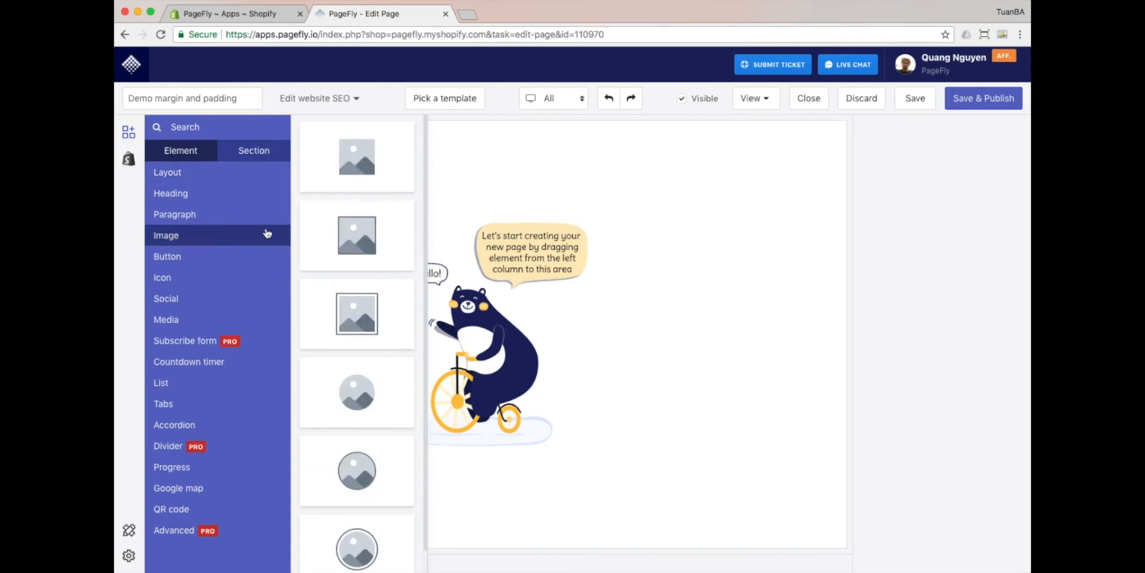
{"action": "left_click_drag", "start_coordinate": [365, 161], "coordinate": [431, 209]}
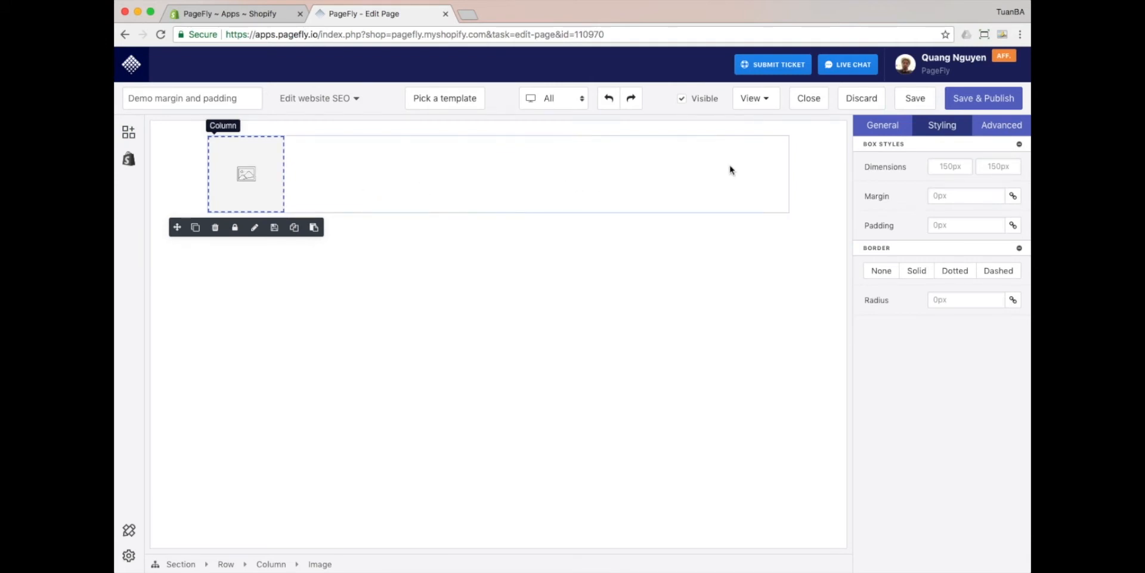
{"action": "left_click", "coordinate": [883, 125]}
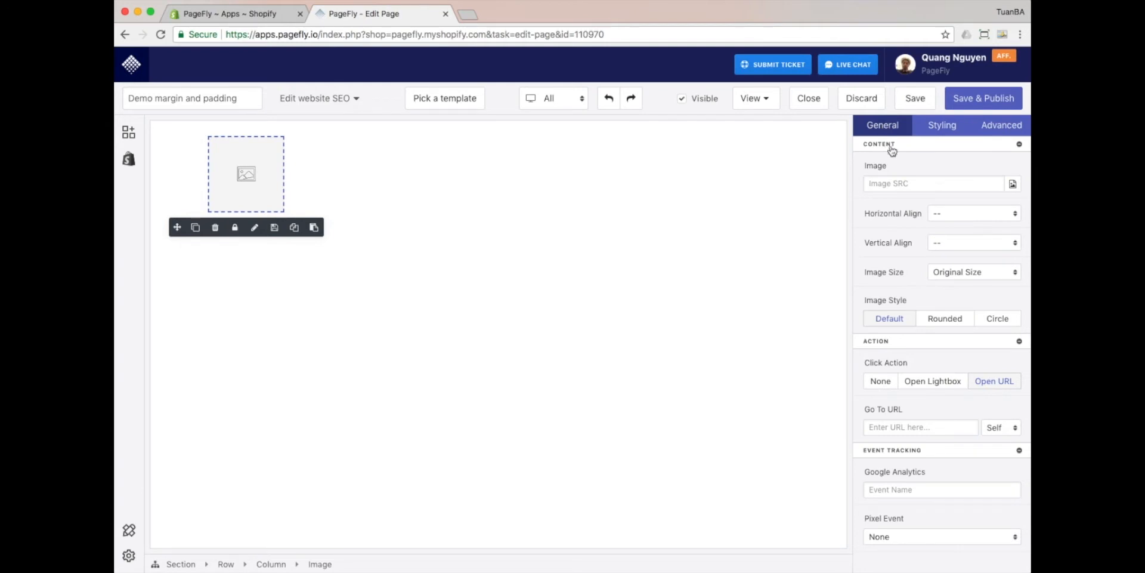
{"action": "left_click", "coordinate": [955, 277]}
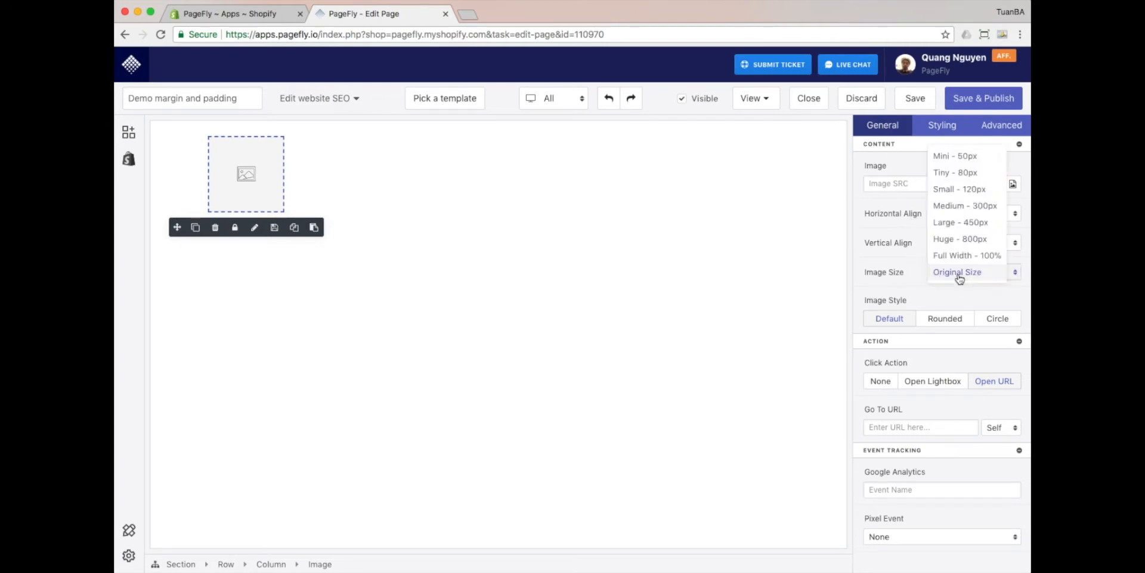
{"action": "left_click", "coordinate": [961, 206]}
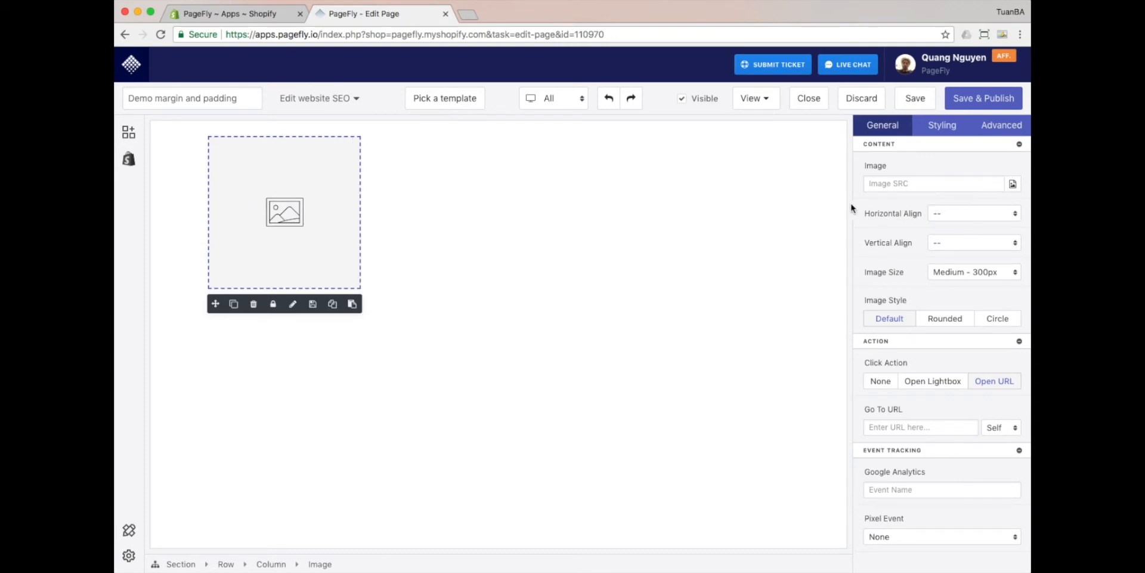
Centre the content of the column around the image and give the column a grey #9b9b9b background
{"action": "left_click", "coordinate": [641, 218]}
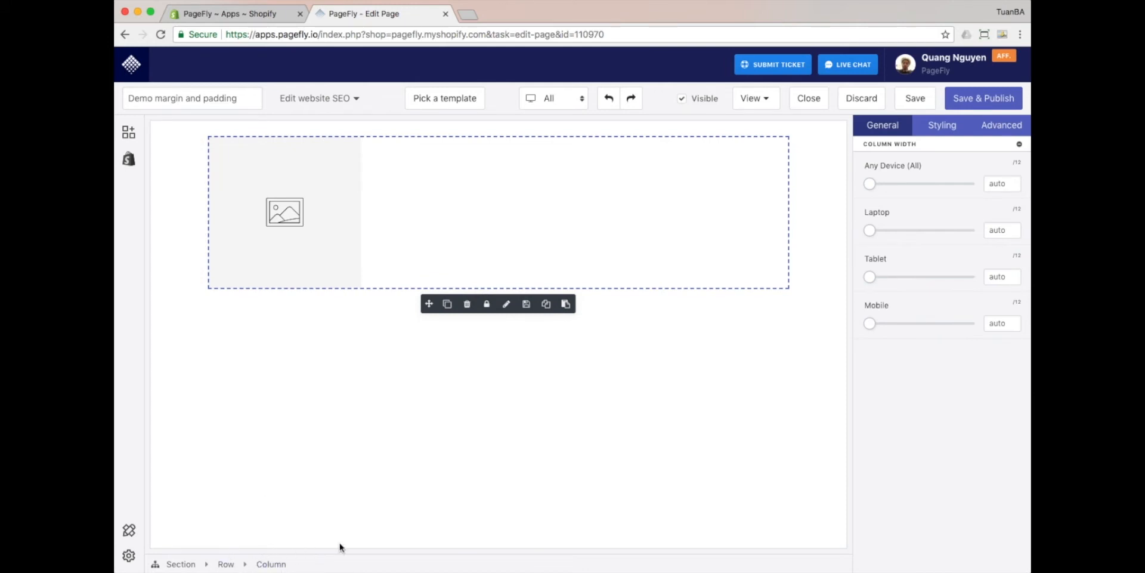
{"action": "left_click", "coordinate": [938, 133]}
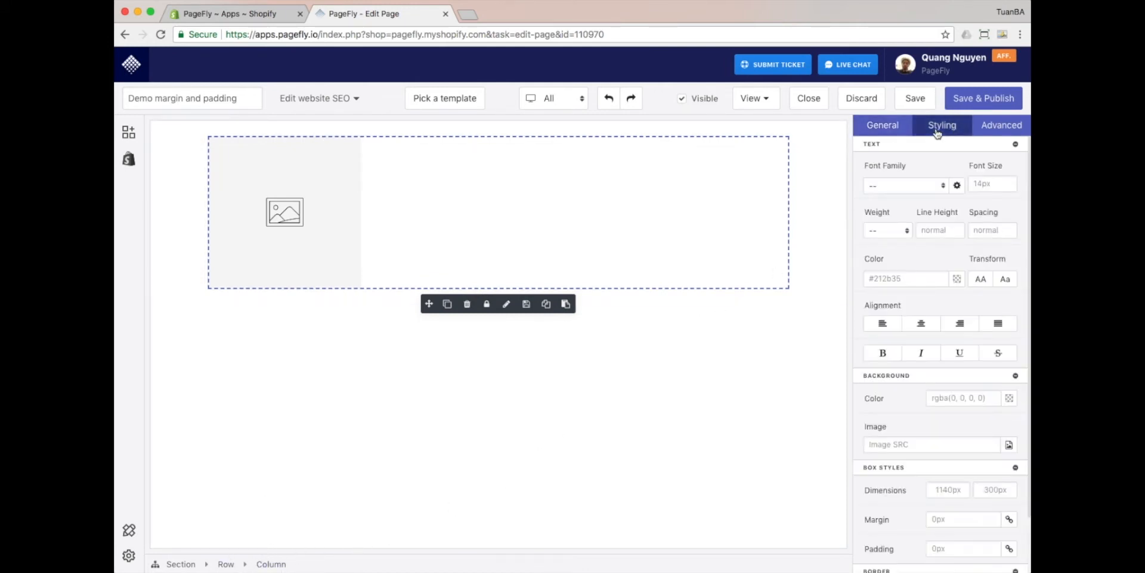
{"action": "left_click", "coordinate": [922, 325]}
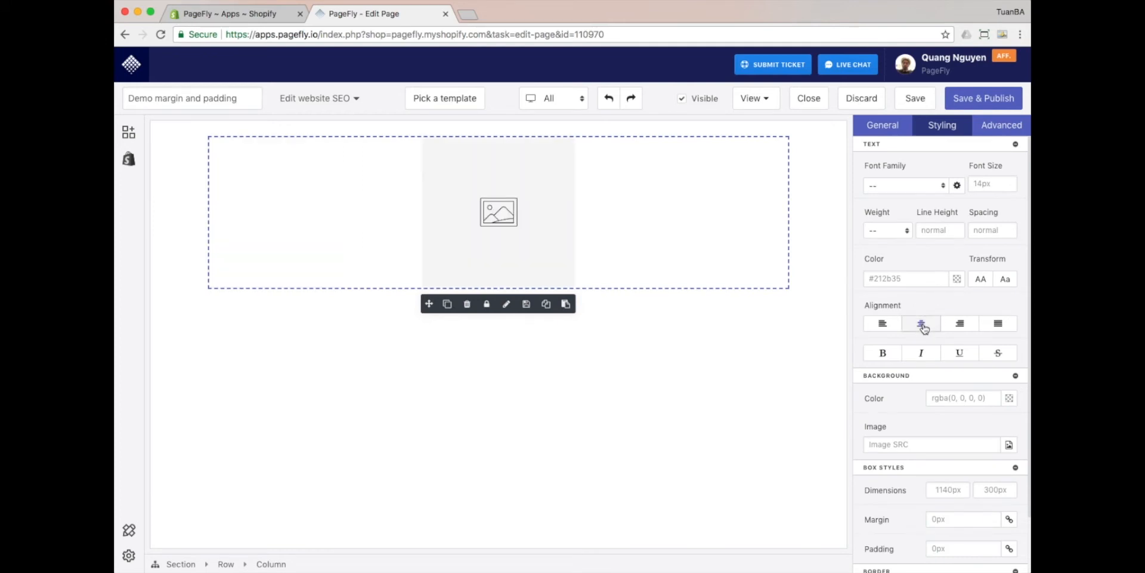
{"action": "left_click", "coordinate": [1009, 399]}
{"action": "left_click", "coordinate": [985, 373]}
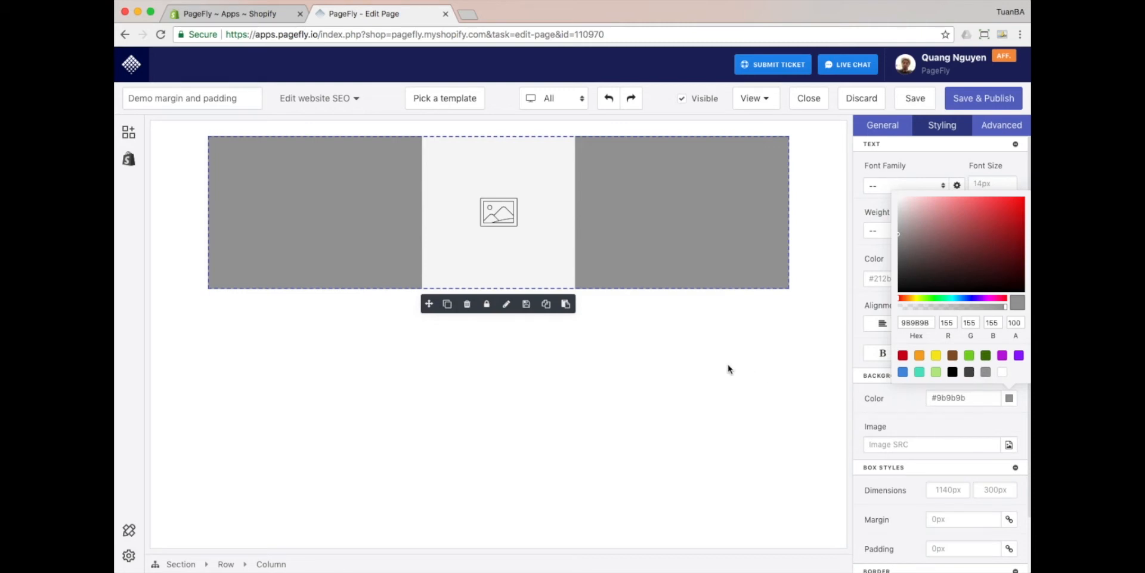
Set the image's margin to 100px and its padding to 50px
{"action": "left_click", "coordinate": [535, 258]}
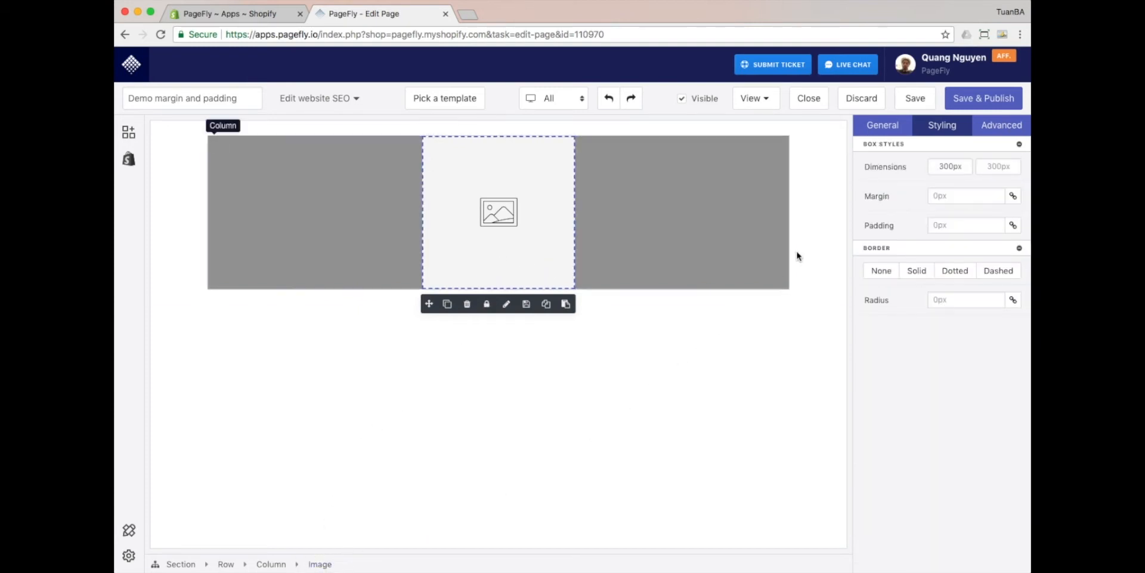
{"action": "left_click", "coordinate": [950, 201]}
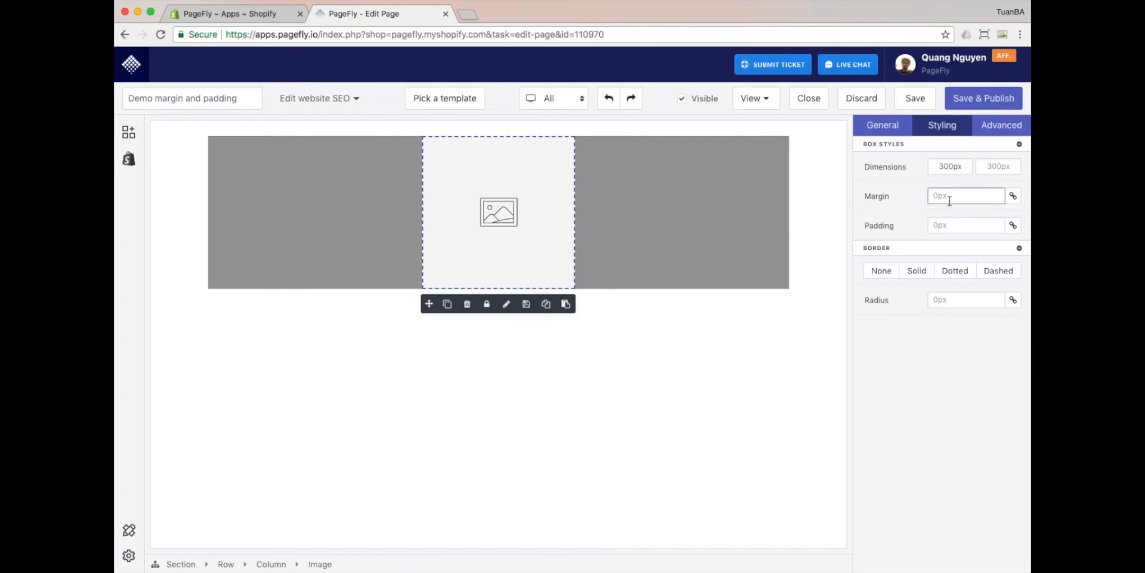
{"action": "type", "text": "100px"}
{"action": "key", "text": "Tab"}
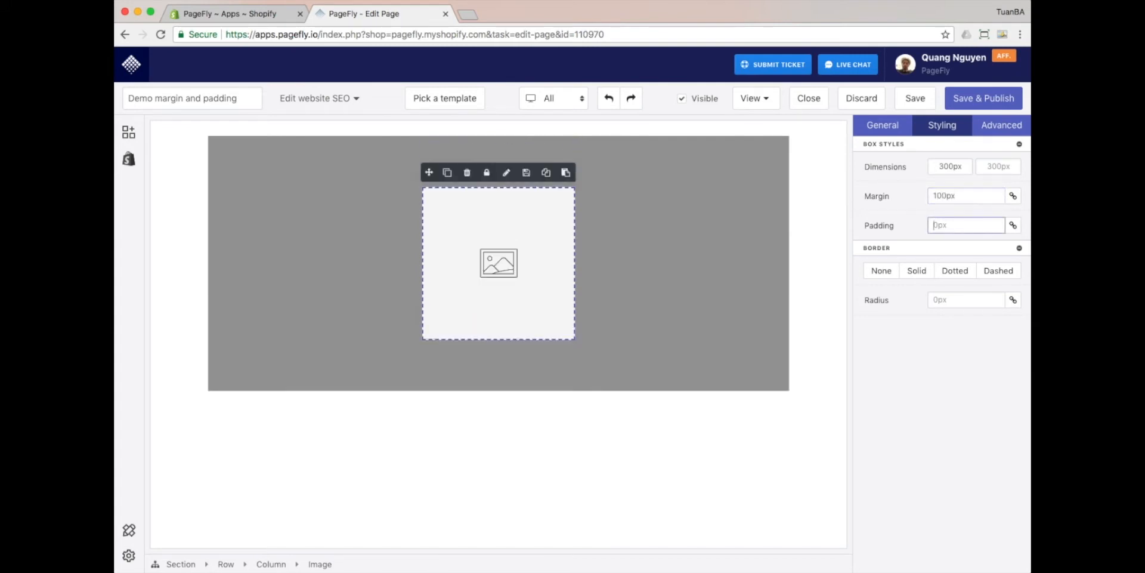
{"action": "type", "text": "50"}
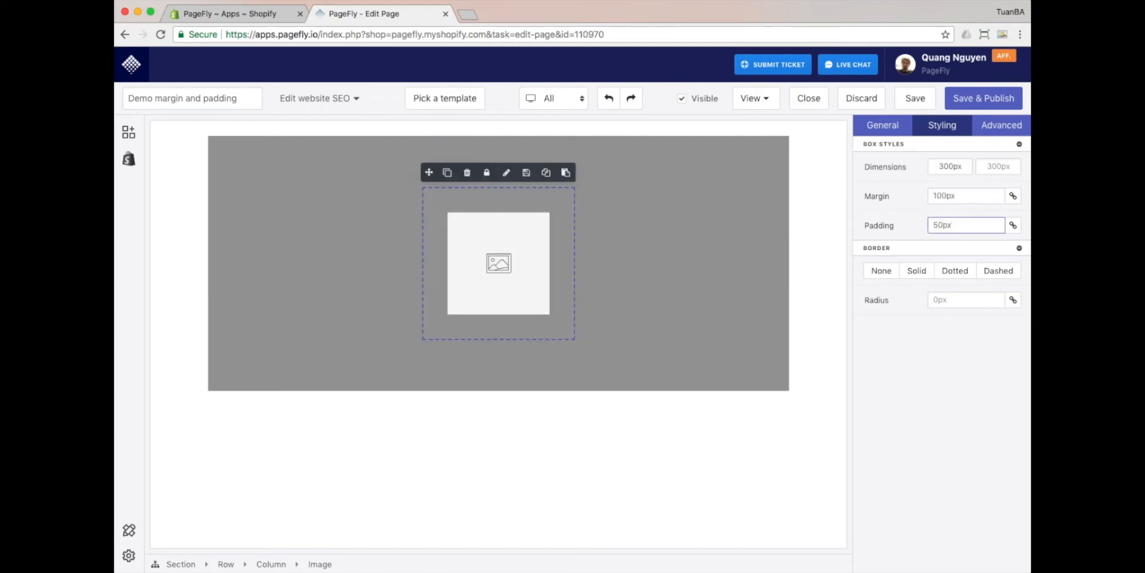
Give the image a solid border 10px wide in purple #9013fe
{"action": "left_click", "coordinate": [915, 271]}
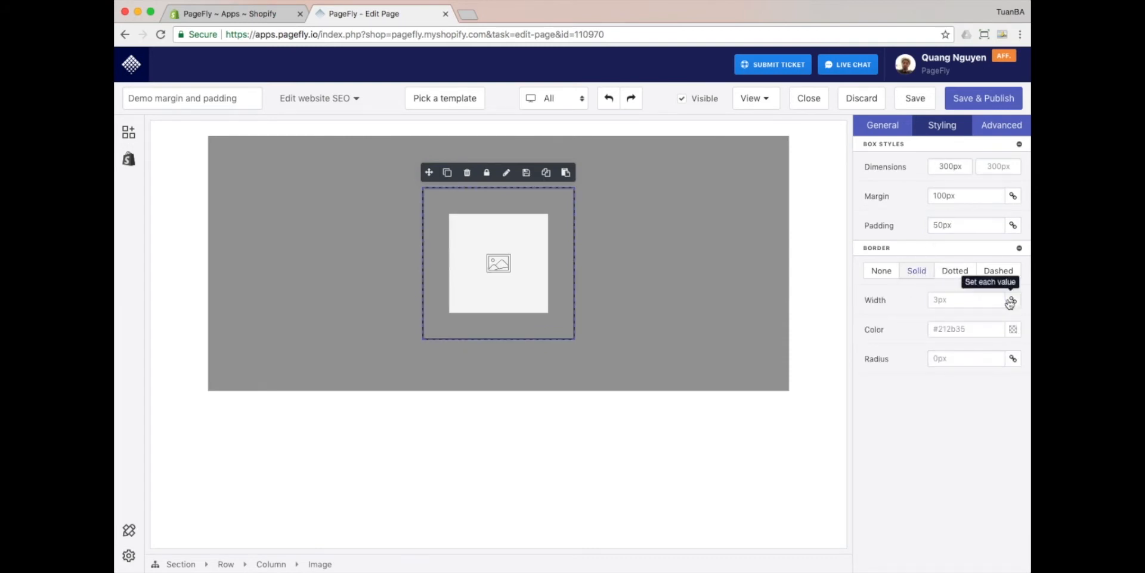
{"action": "left_click", "coordinate": [960, 296]}
{"action": "type", "text": "1"}
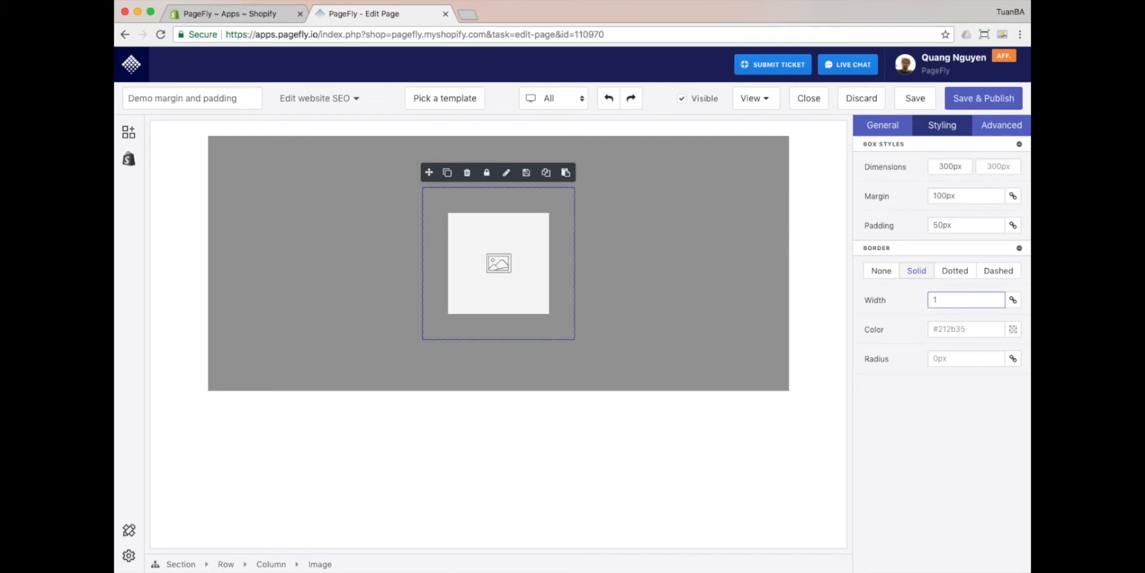
{"action": "type", "text": "0"}
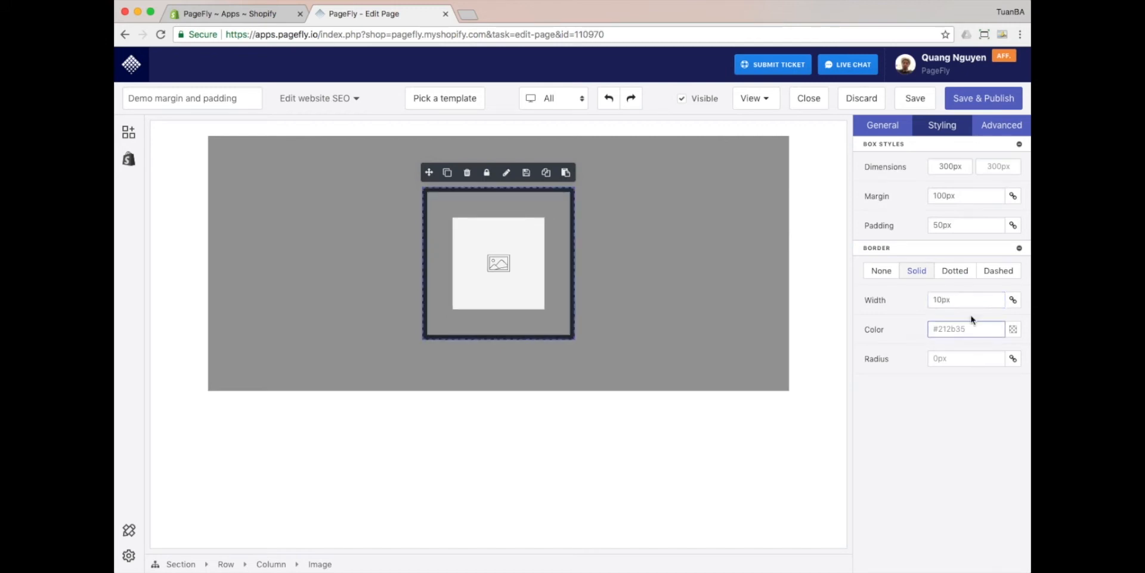
{"action": "left_click", "coordinate": [1012, 331]}
{"action": "left_click", "coordinate": [1018, 286]}
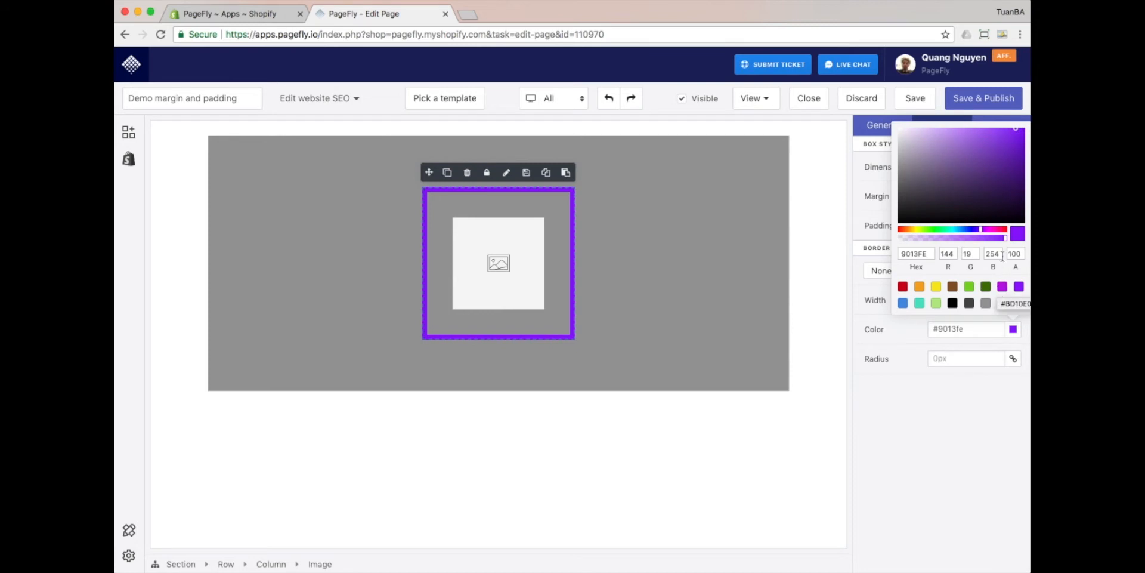
{"action": "left_click", "coordinate": [974, 420]}
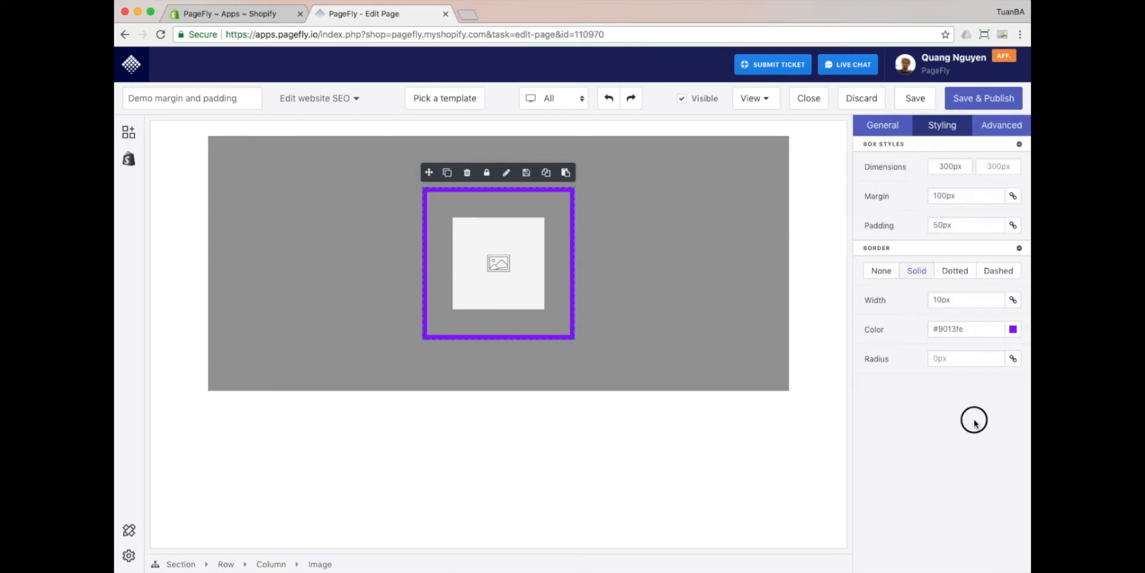
Save the page and open its preview
{"action": "left_click", "coordinate": [912, 98]}
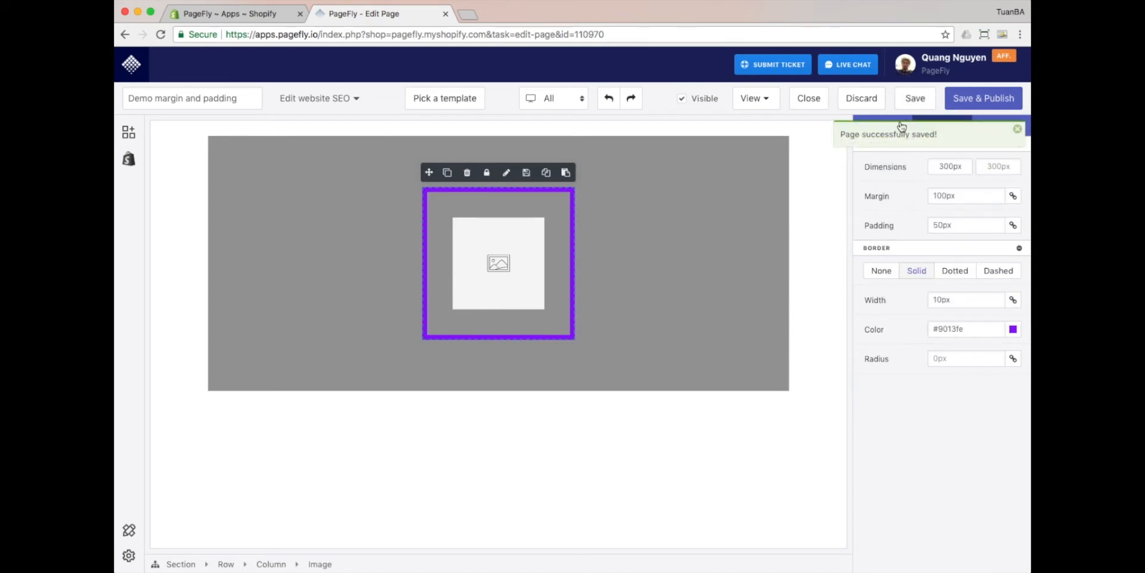
{"action": "left_click", "coordinate": [761, 106]}
{"action": "left_click", "coordinate": [754, 135]}
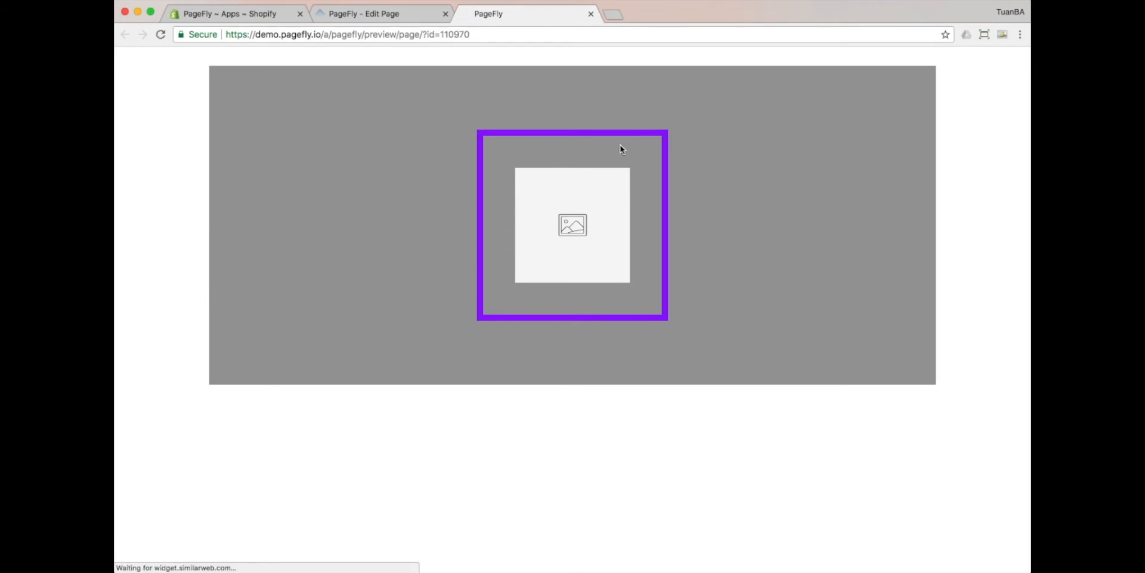
Inspect the bordered image element in the preview and examine its computed box model of margin, border and padding
{"action": "right_click", "coordinate": [499, 199]}
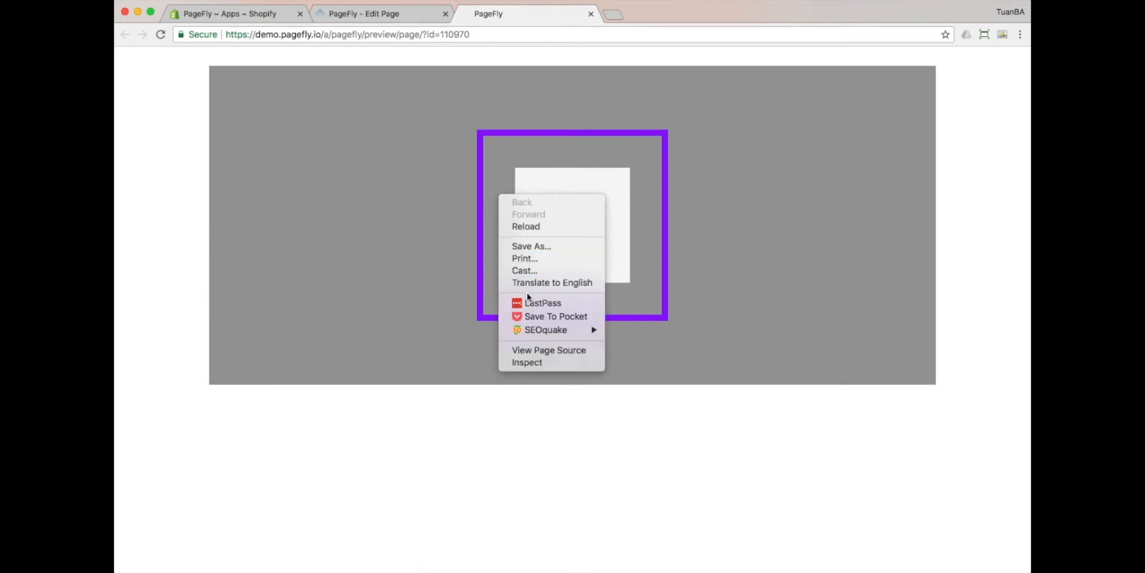
{"action": "left_click", "coordinate": [532, 363]}
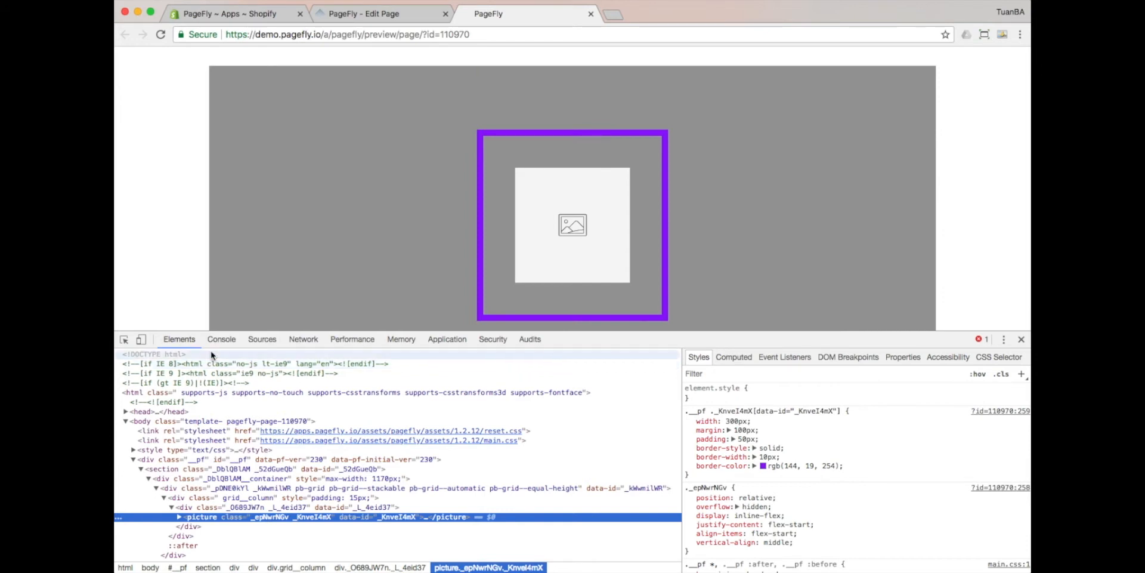
{"action": "left_click", "coordinate": [125, 339]}
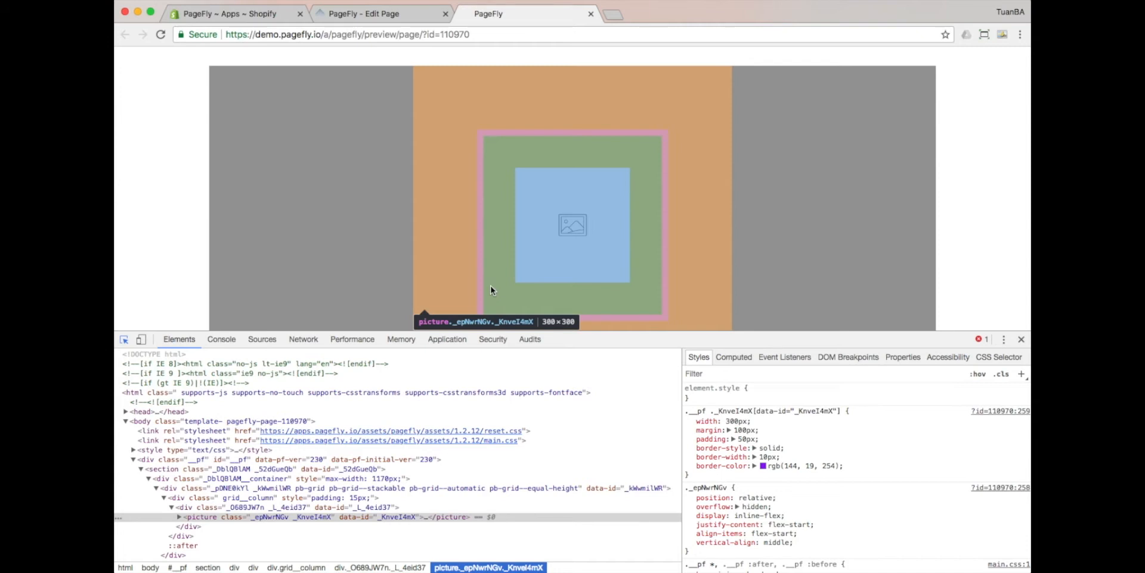
{"action": "left_click", "coordinate": [490, 286]}
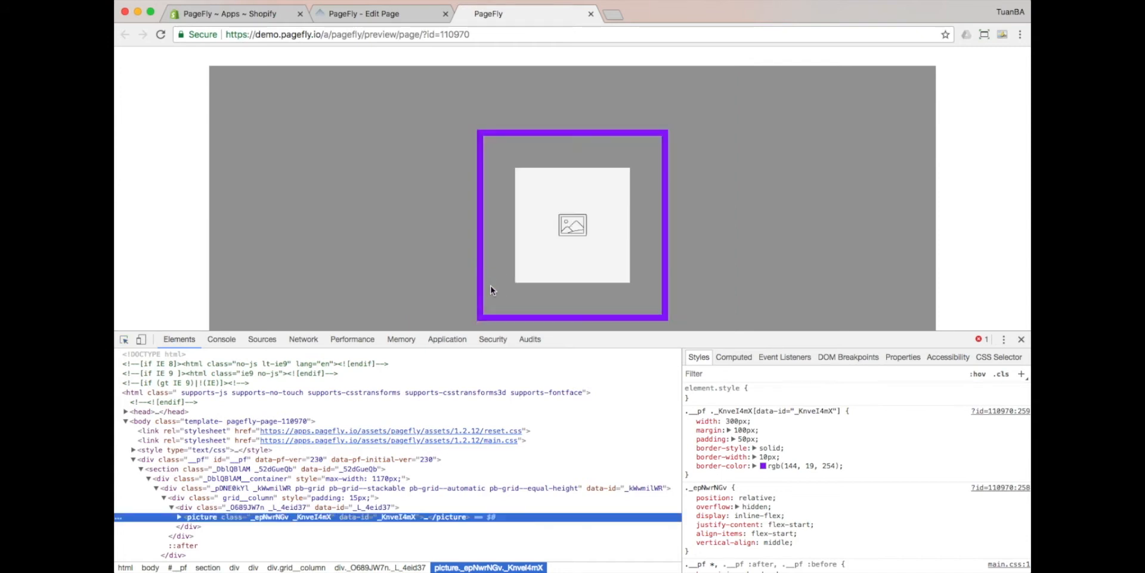
{"action": "left_click", "coordinate": [732, 359]}
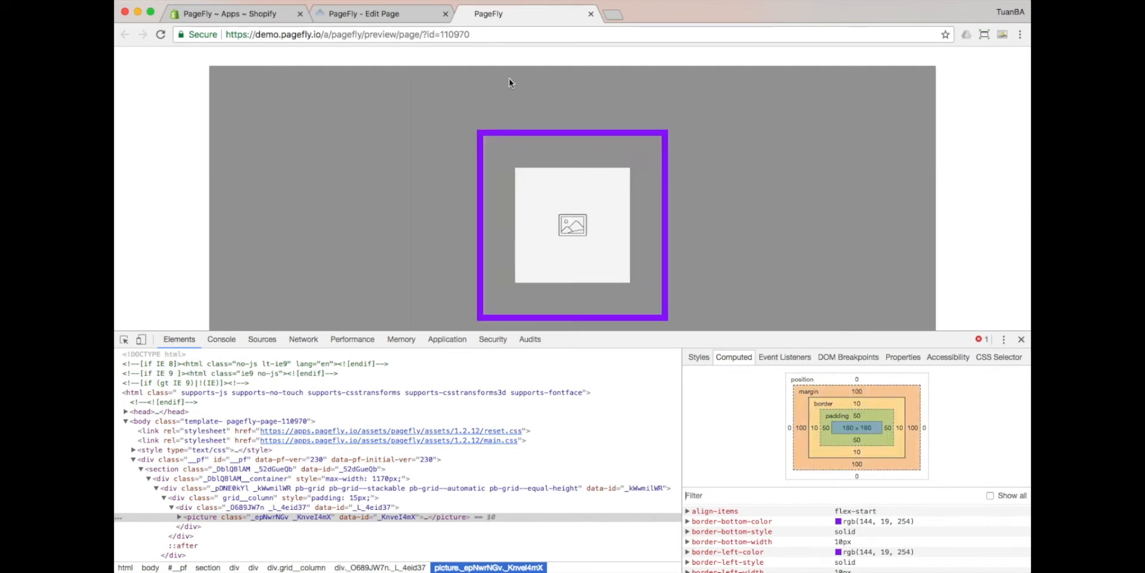
Return to the page editor and replace the page content with the Essence template
{"action": "left_click", "coordinate": [400, 14]}
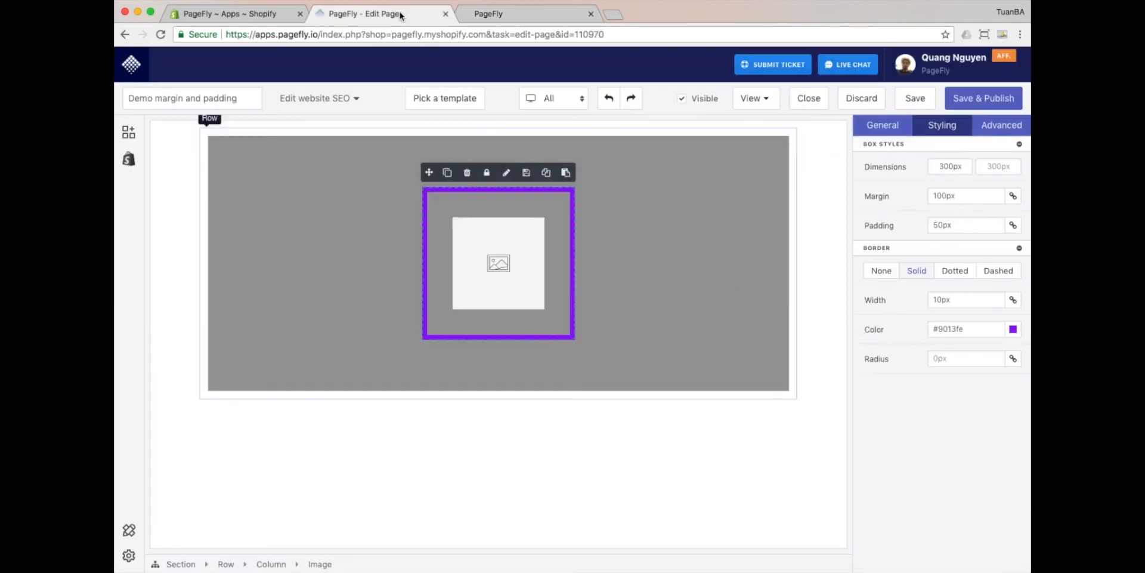
{"action": "left_click", "coordinate": [429, 100]}
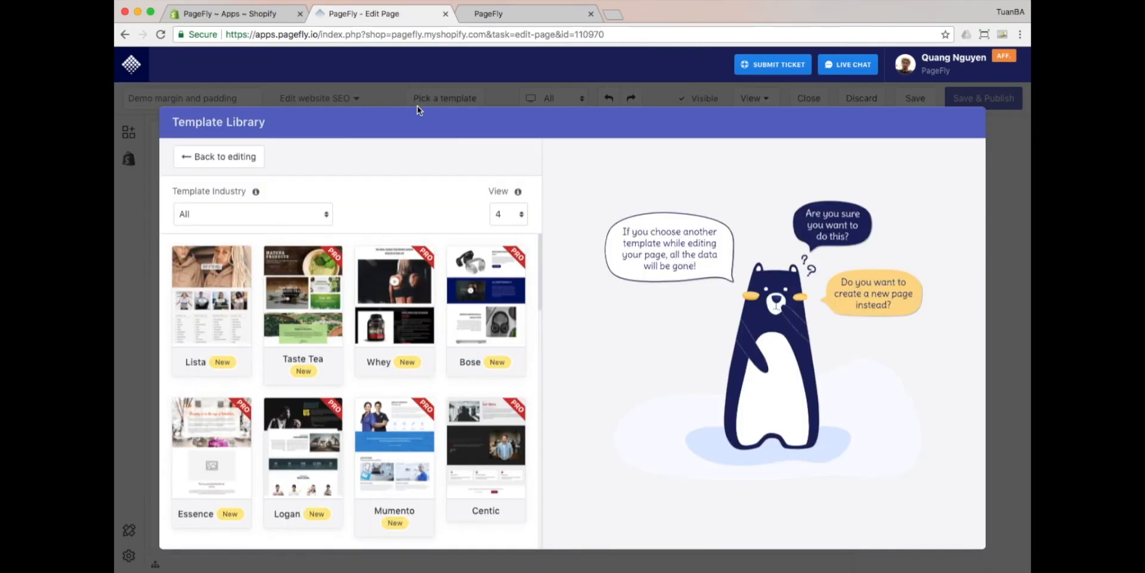
{"action": "left_click", "coordinate": [210, 429]}
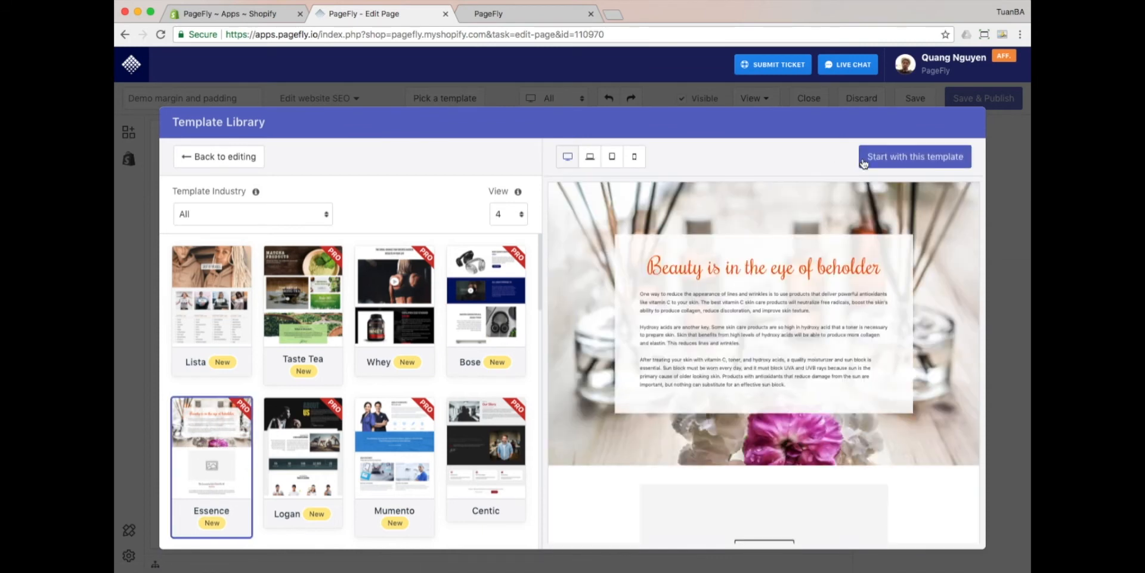
{"action": "left_click", "coordinate": [886, 157]}
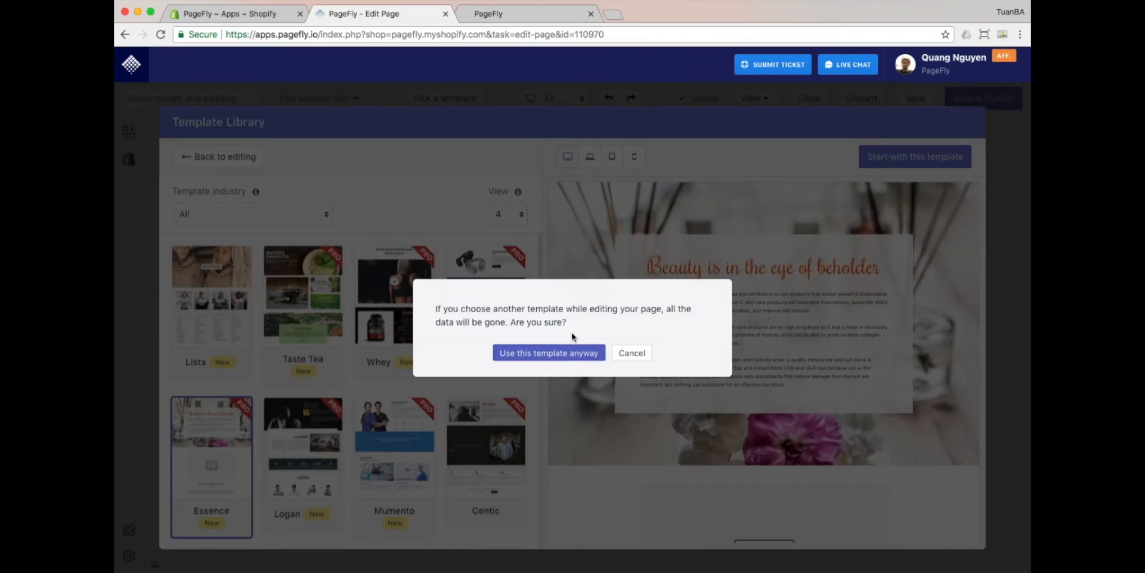
{"action": "left_click", "coordinate": [546, 354]}
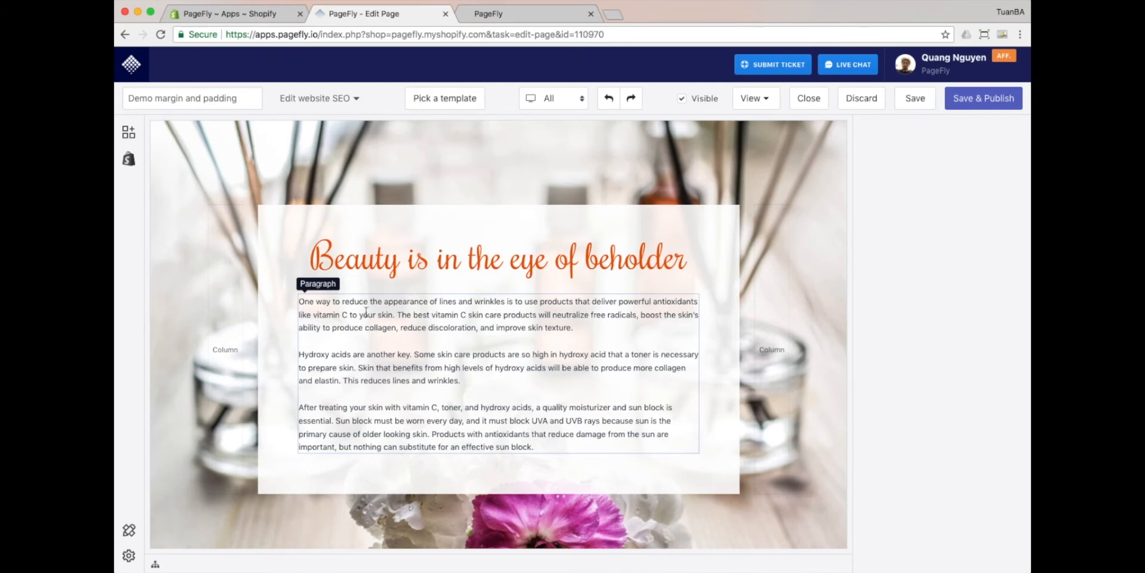
Examine the padding of the white text column in the hero section, both as a combined value and per side
{"action": "left_click", "coordinate": [294, 219]}
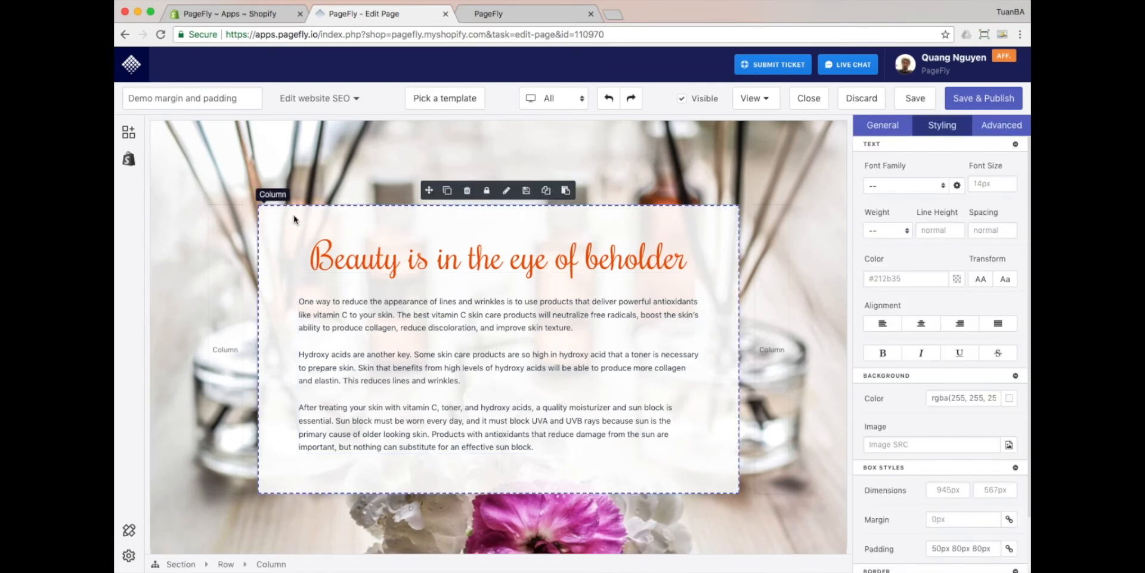
{"action": "scroll", "coordinate": [908, 356], "scroll_direction": "down", "scroll_amount": 2}
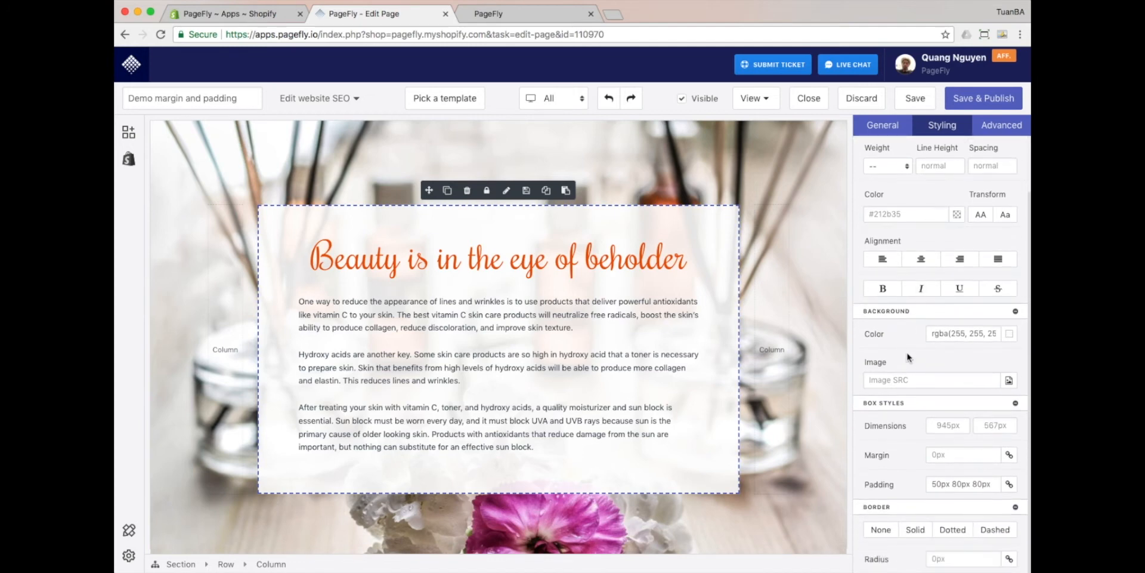
{"action": "left_click_drag", "start_coordinate": [991, 484], "coordinate": [926, 485]}
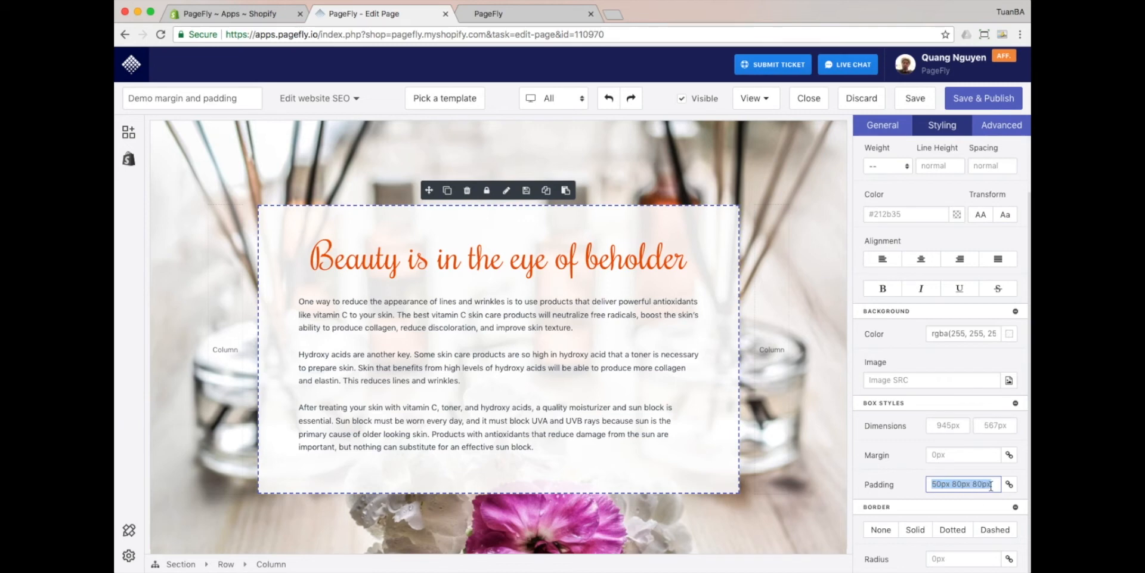
{"action": "left_click", "coordinate": [1009, 483]}
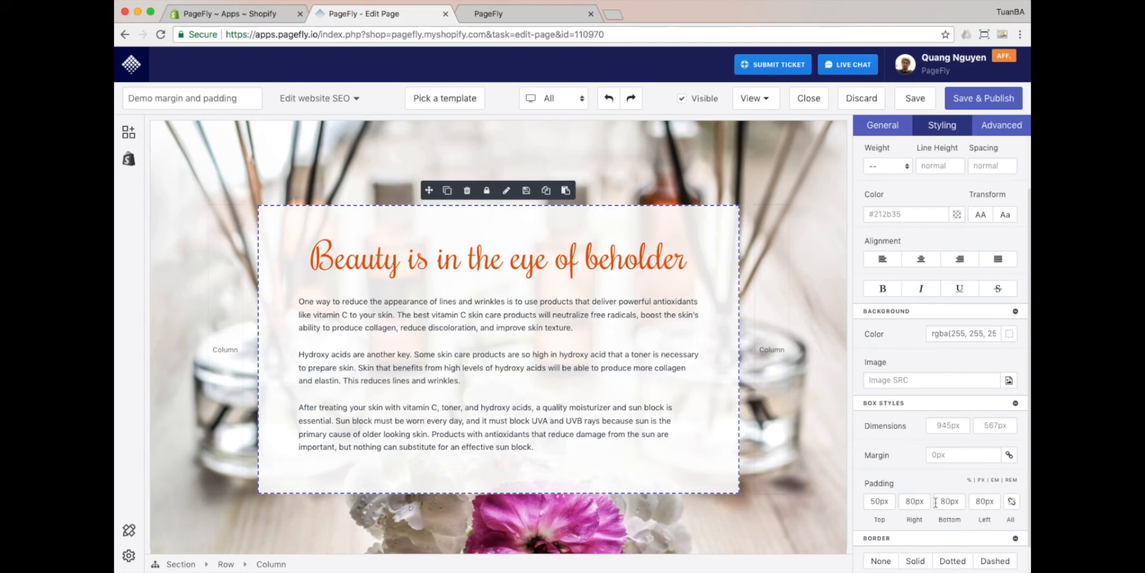
{"action": "left_click", "coordinate": [1011, 501]}
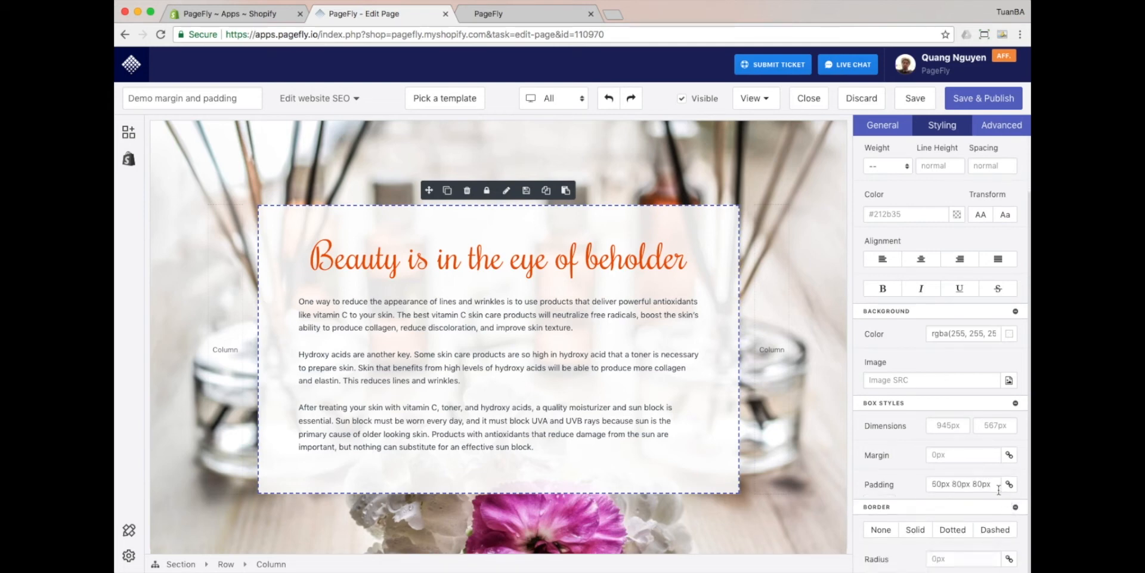
Clear the padding of the white hero text column to test its effect, and undo the change
{"action": "left_click_drag", "start_coordinate": [997, 484], "coordinate": [914, 489]}
{"action": "key", "text": "BackSpace"}
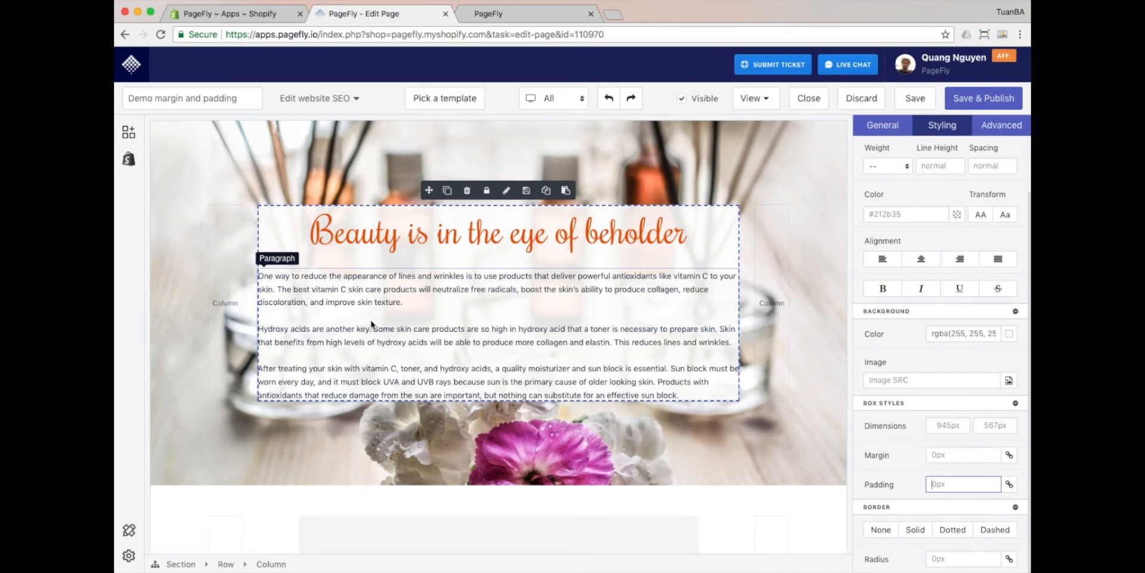
{"action": "left_click", "coordinate": [612, 100]}
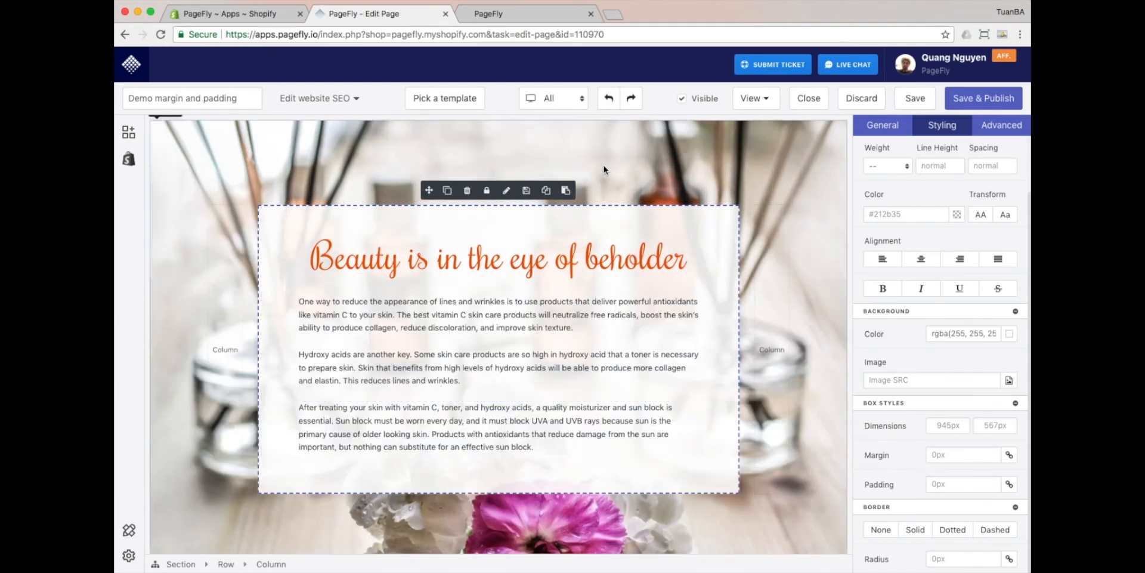
Clear the margin of the first author profile block, which holds the round photo and name
{"action": "scroll", "coordinate": [599, 218], "scroll_direction": "down", "scroll_amount": 10}
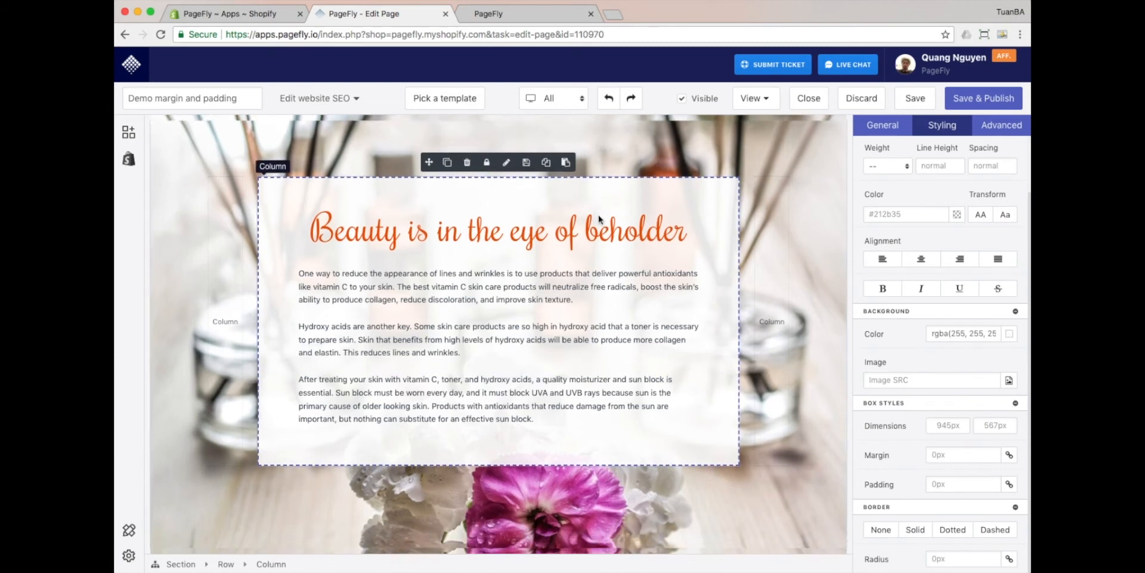
{"action": "scroll", "coordinate": [599, 219], "scroll_direction": "down", "scroll_amount": 15}
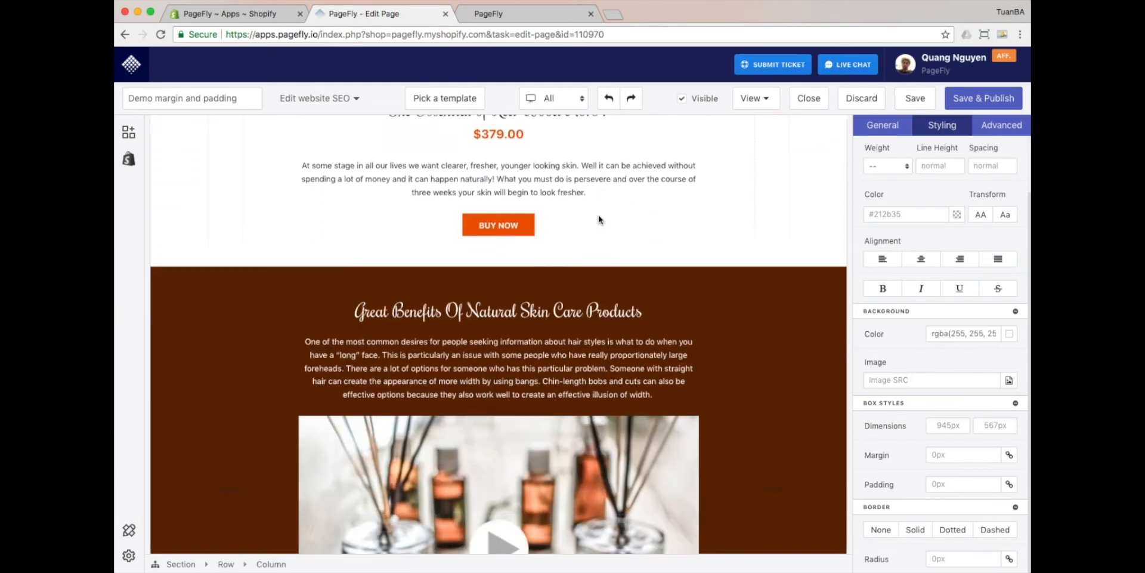
{"action": "scroll", "coordinate": [599, 219], "scroll_direction": "down", "scroll_amount": 20}
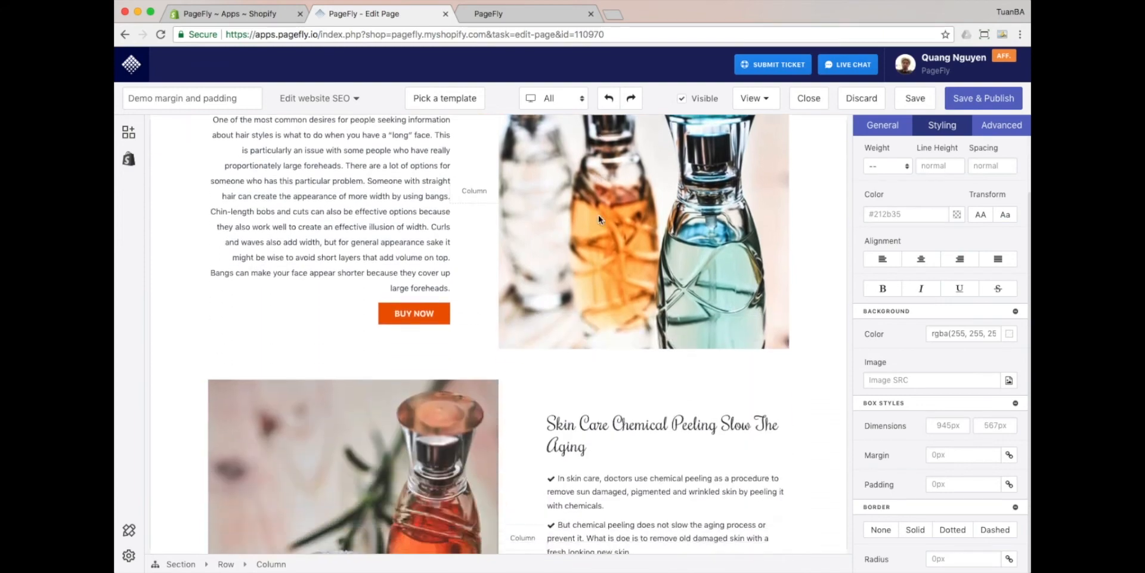
{"action": "scroll", "coordinate": [599, 218], "scroll_direction": "down", "scroll_amount": 1}
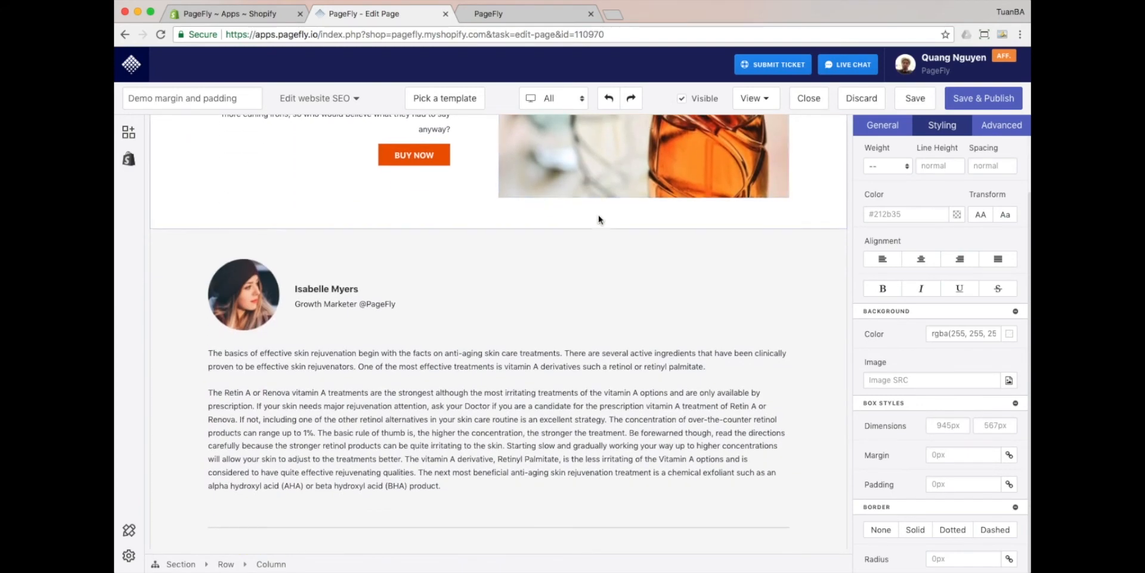
{"action": "left_click", "coordinate": [570, 277]}
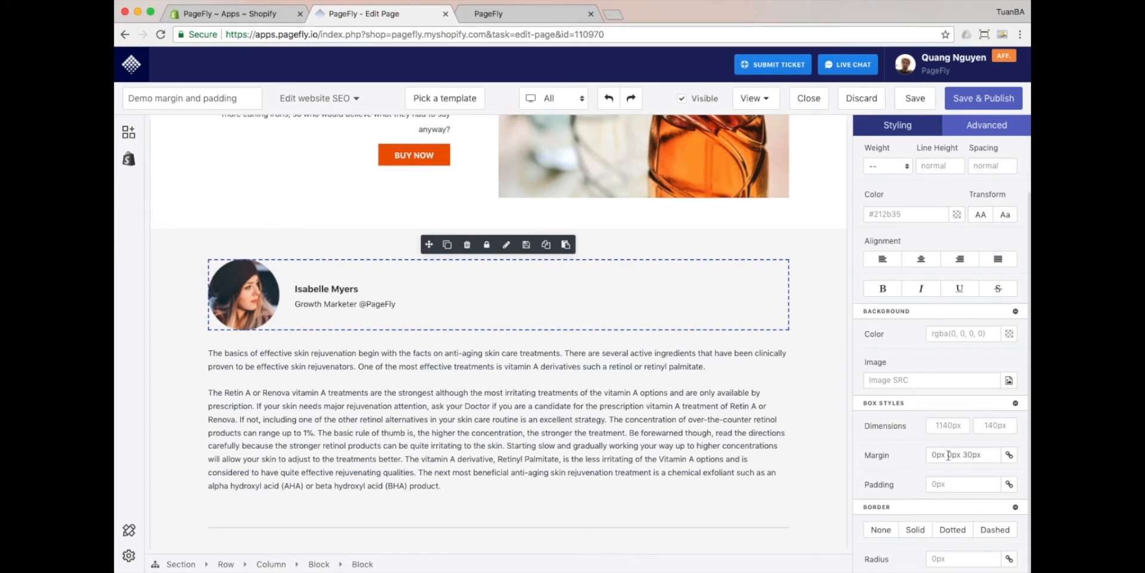
{"action": "left_click_drag", "start_coordinate": [990, 454], "coordinate": [878, 444]}
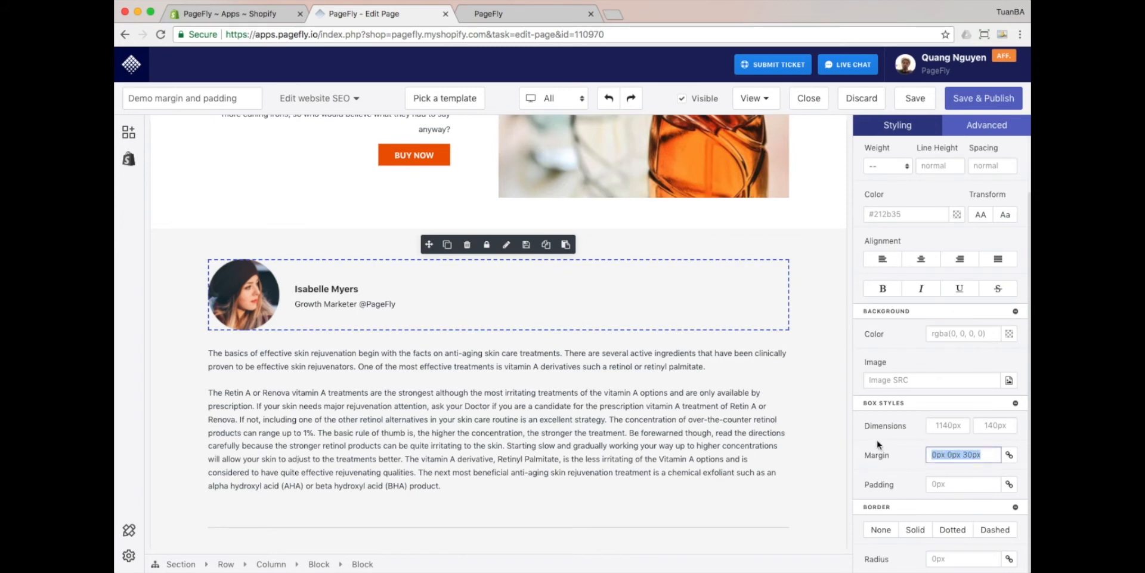
{"action": "key", "text": "BackSpace"}
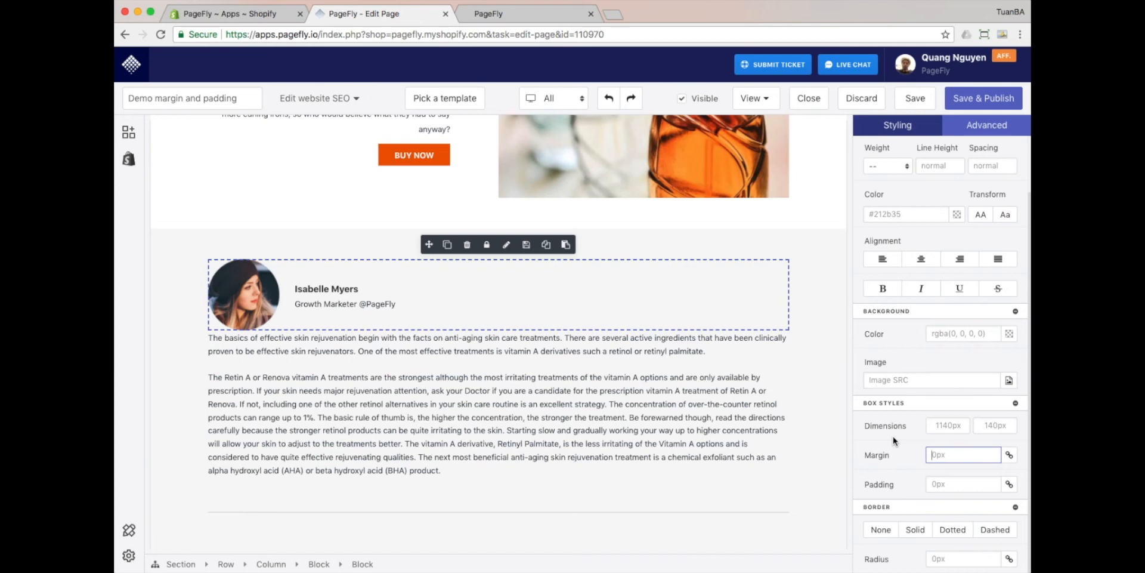
{"action": "scroll", "coordinate": [893, 440], "scroll_direction": "up", "scroll_amount": 2}
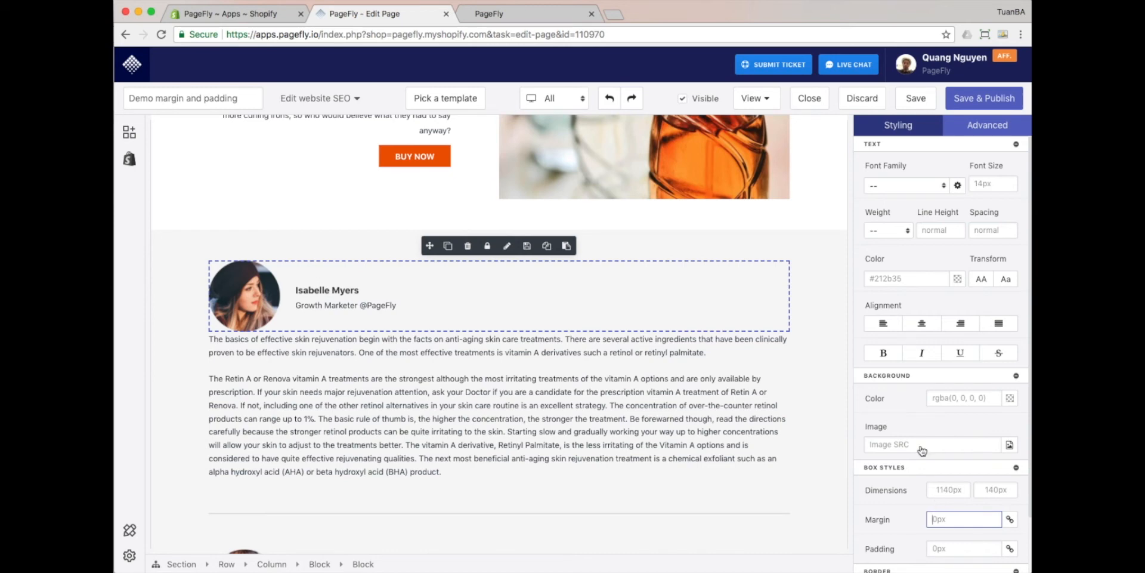
{"action": "left_click", "coordinate": [554, 100]}
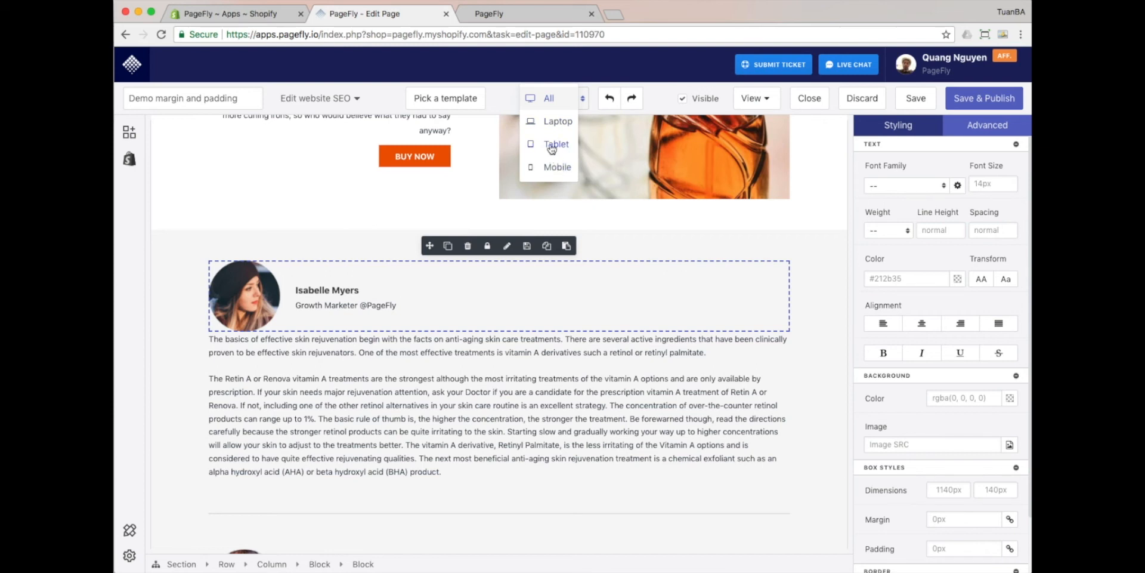
{"action": "left_click", "coordinate": [376, 203]}
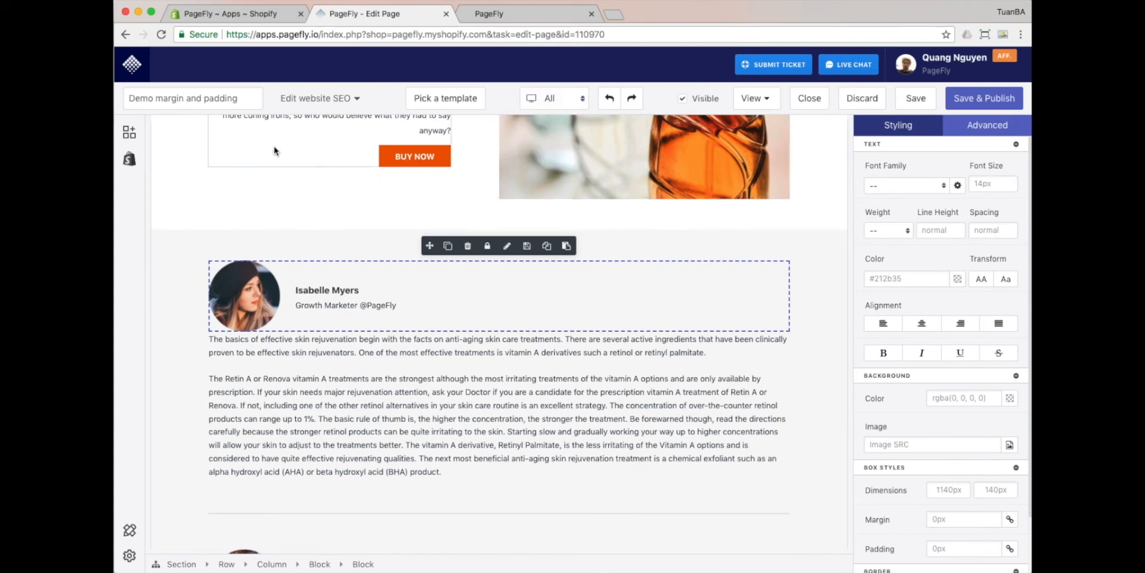
Insert a placeholder paragraph element between the orange perfume bottle section and the grey author section
{"action": "left_click", "coordinate": [130, 134]}
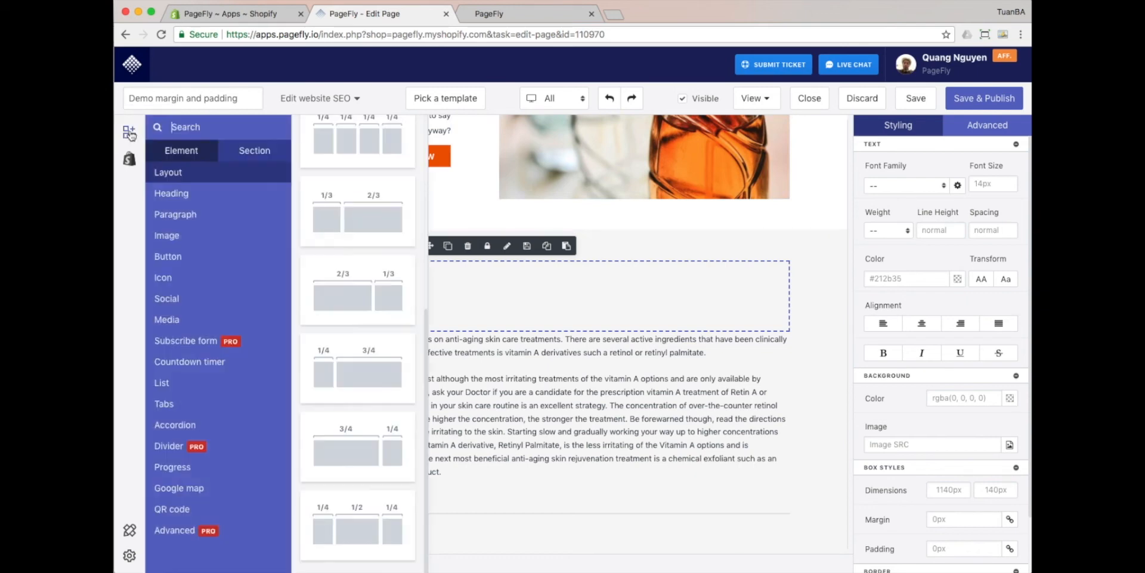
{"action": "left_click", "coordinate": [189, 215]}
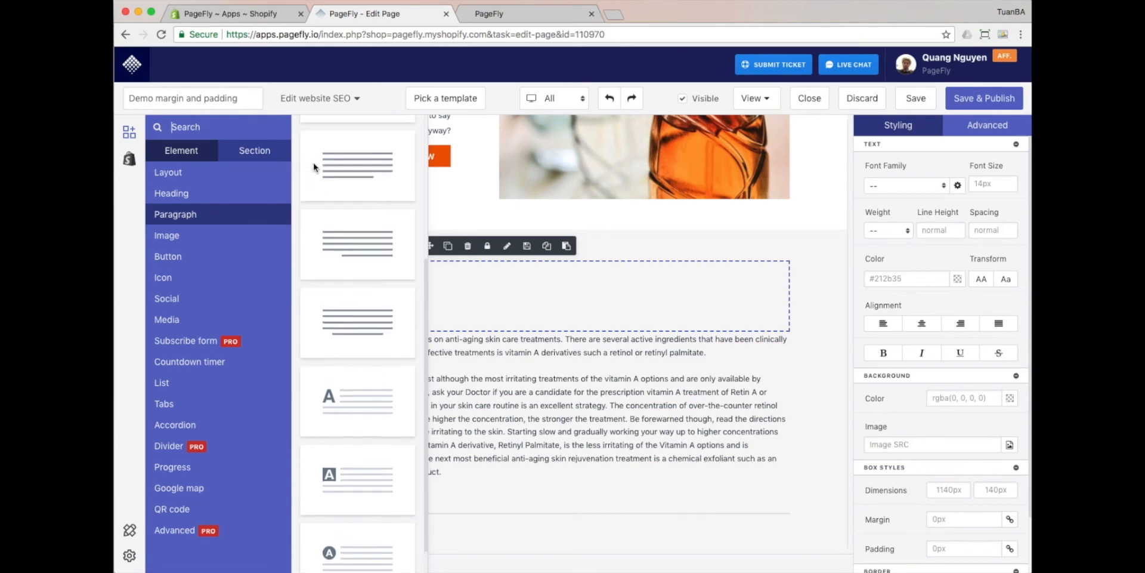
{"action": "left_click_drag", "start_coordinate": [313, 163], "coordinate": [374, 232]}
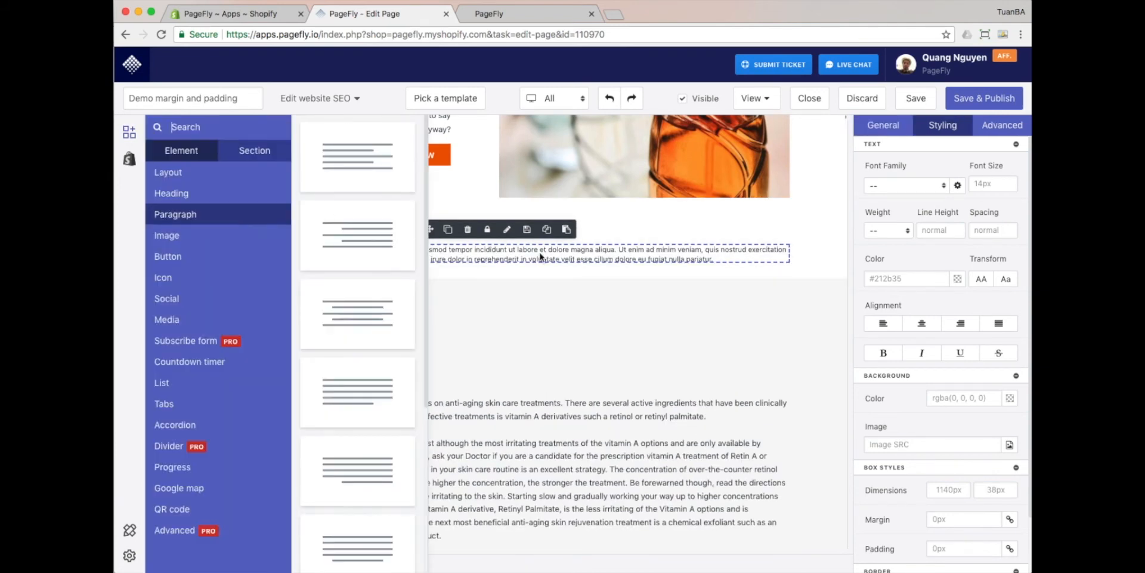
{"action": "left_click", "coordinate": [661, 261]}
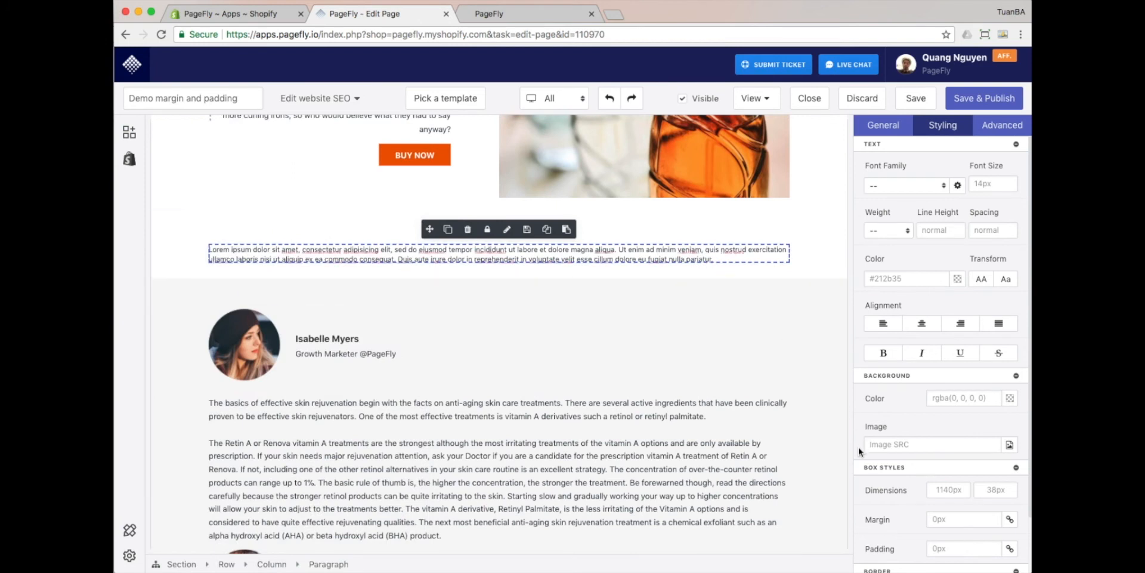
Set the new paragraph's margin per side, with 55px at the top and 55px at the bottom
{"action": "scroll", "coordinate": [895, 480], "scroll_direction": "down", "scroll_amount": 1}
{"action": "left_click", "coordinate": [1010, 482]}
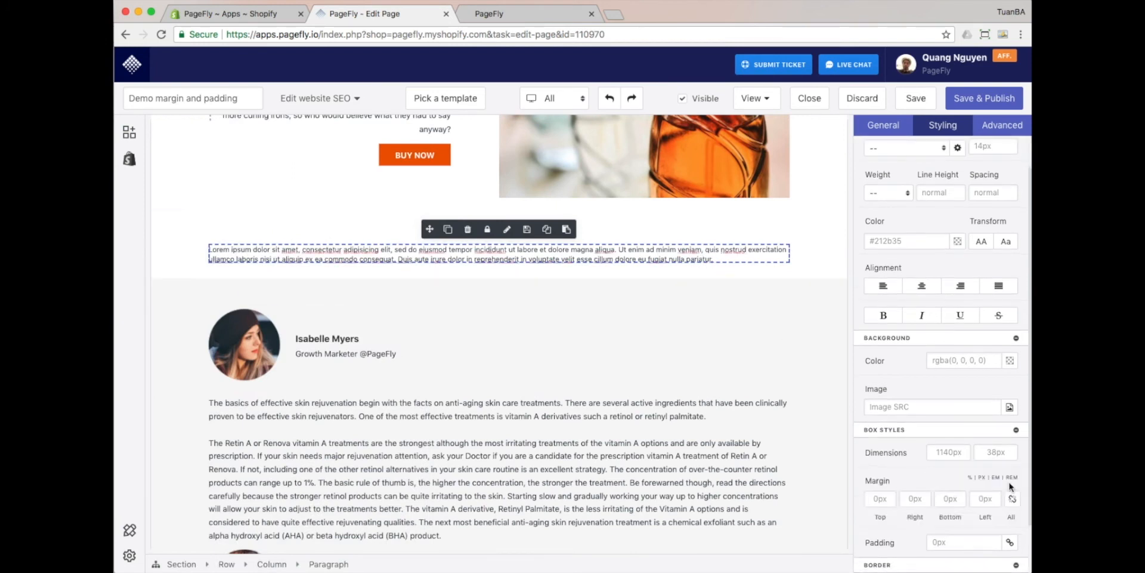
{"action": "left_click", "coordinate": [885, 499]}
{"action": "type", "text": "55p"}
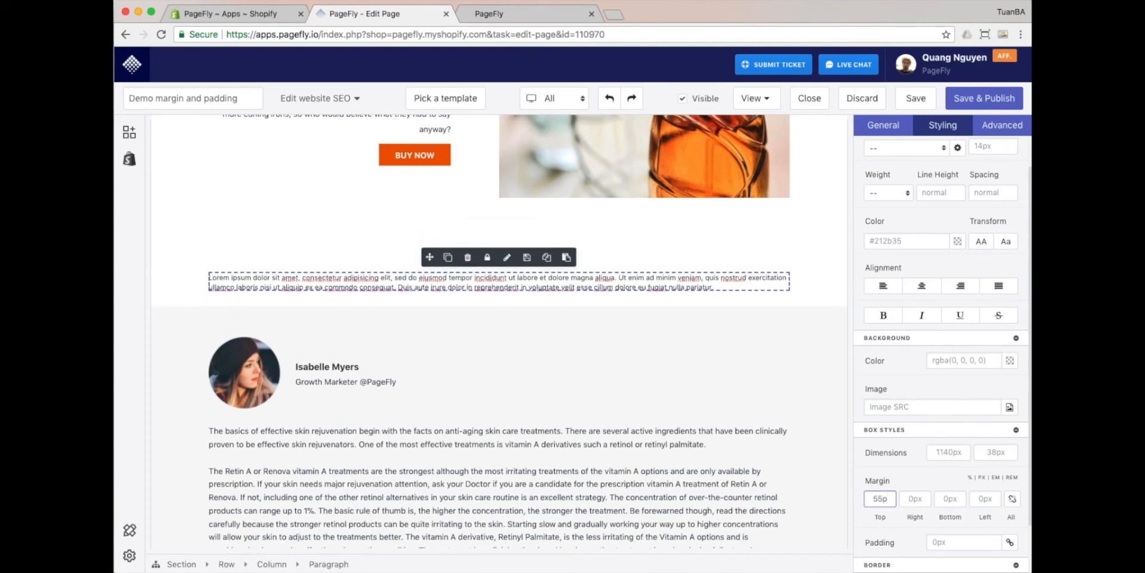
{"action": "type", "text": "x"}
{"action": "key", "text": "Tab"}
{"action": "key", "text": "Tab"}
{"action": "type", "text": "55"}
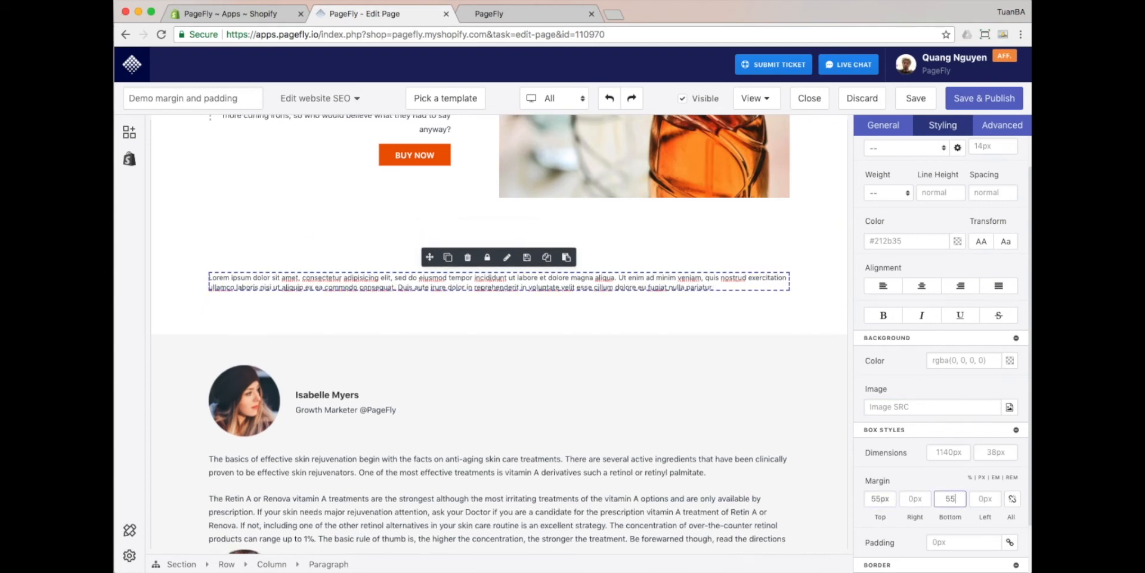
{"action": "type", "text": "px"}
{"action": "left_click", "coordinate": [985, 498]}
Switch the editor to the Mobile view and set the placeholder paragraph's top and bottom margins to 0px there
{"action": "left_click", "coordinate": [561, 103]}
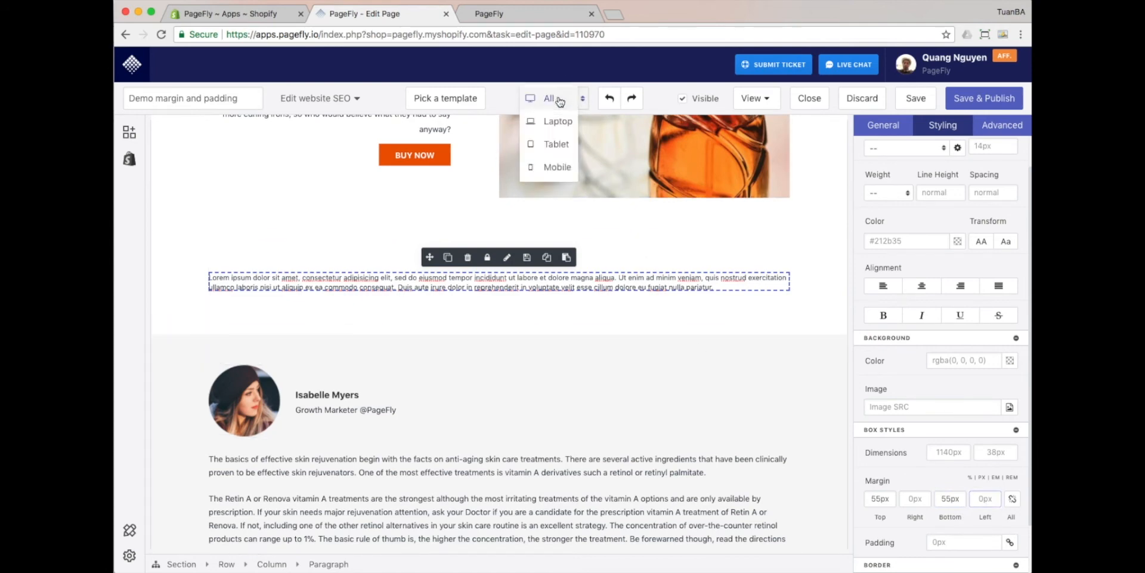
{"action": "left_click", "coordinate": [552, 169]}
{"action": "scroll", "coordinate": [548, 250], "scroll_direction": "down", "scroll_amount": 15}
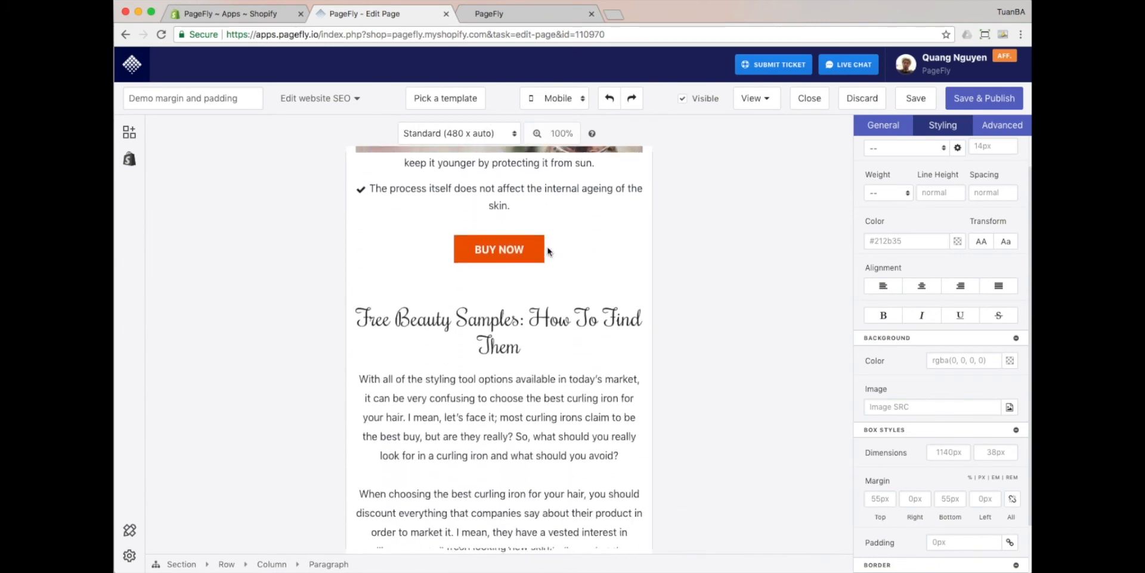
{"action": "scroll", "coordinate": [548, 251], "scroll_direction": "down", "scroll_amount": 8}
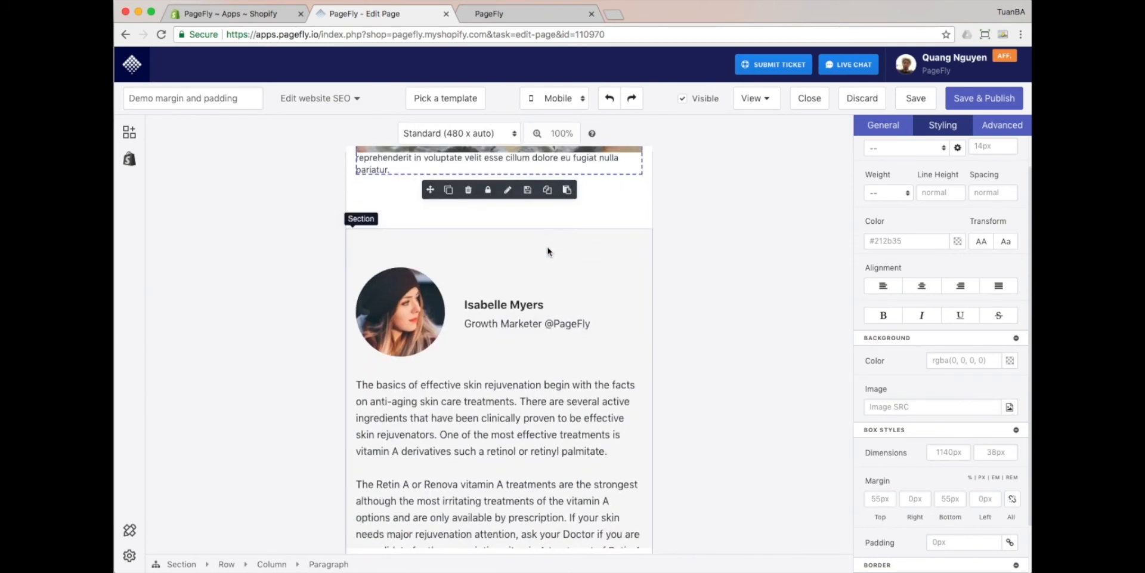
{"action": "scroll", "coordinate": [548, 251], "scroll_direction": "up", "scroll_amount": 1}
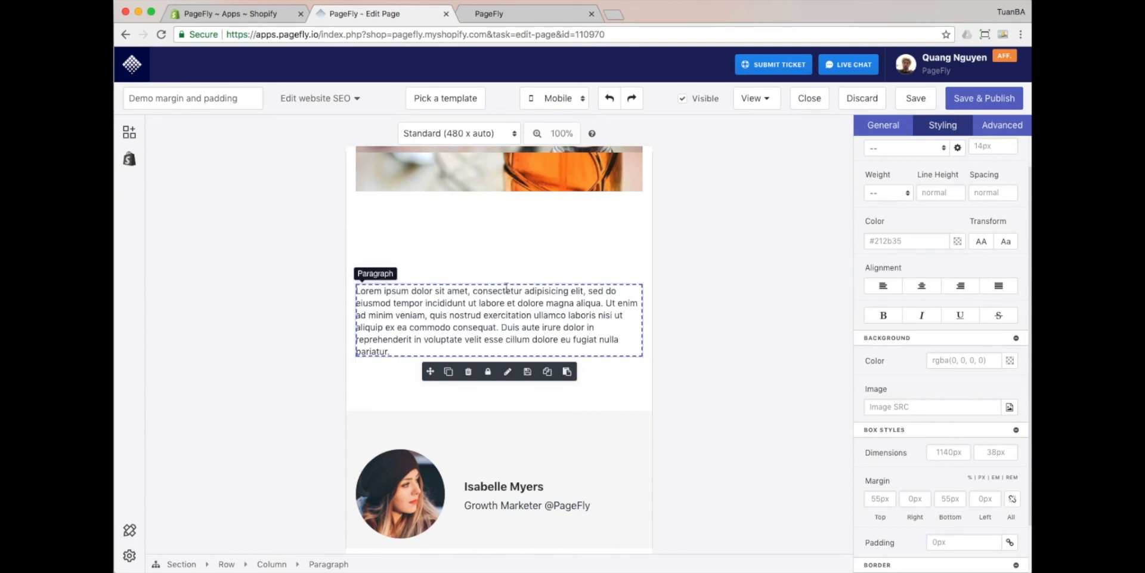
{"action": "left_click", "coordinate": [873, 497]}
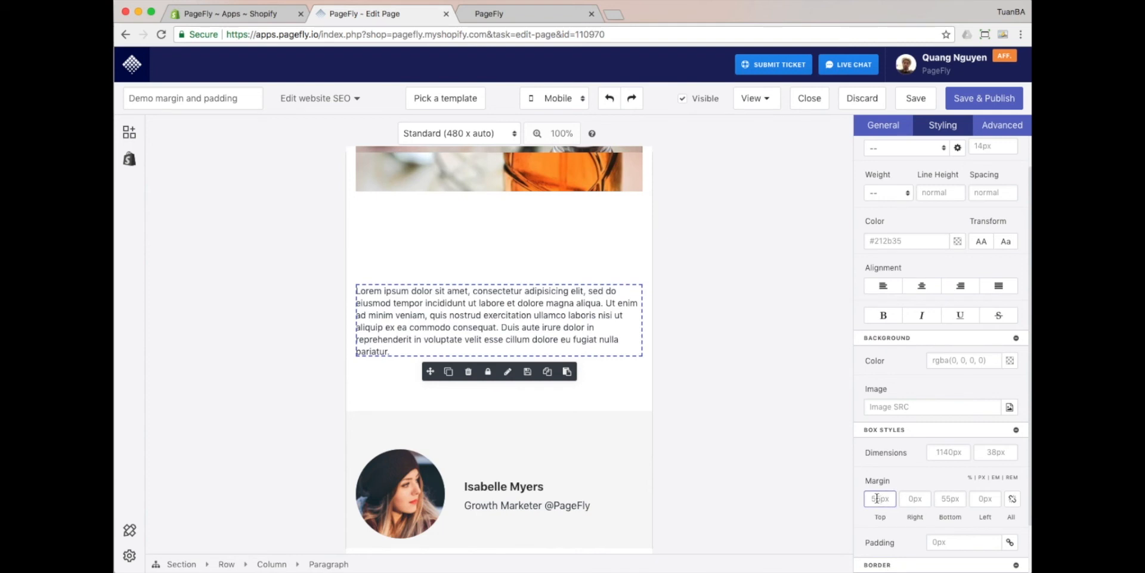
{"action": "key", "text": "BackSpace"}
{"action": "key", "text": "BackSpace"}
{"action": "type", "text": "0"}
{"action": "key", "text": "Tab"}
{"action": "key", "text": "Tab"}
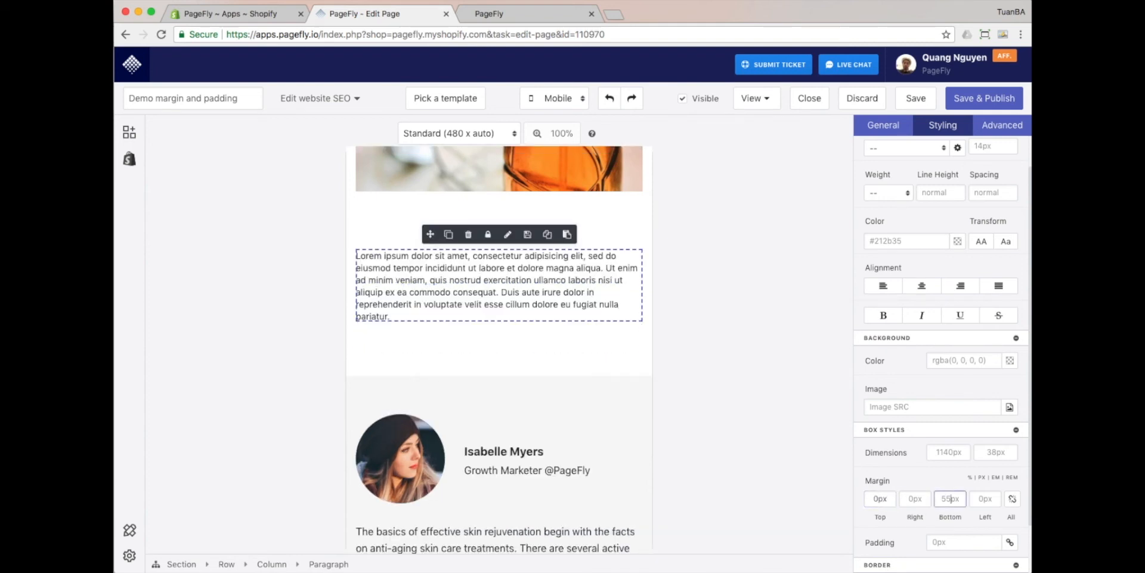
{"action": "type", "text": "0px"}
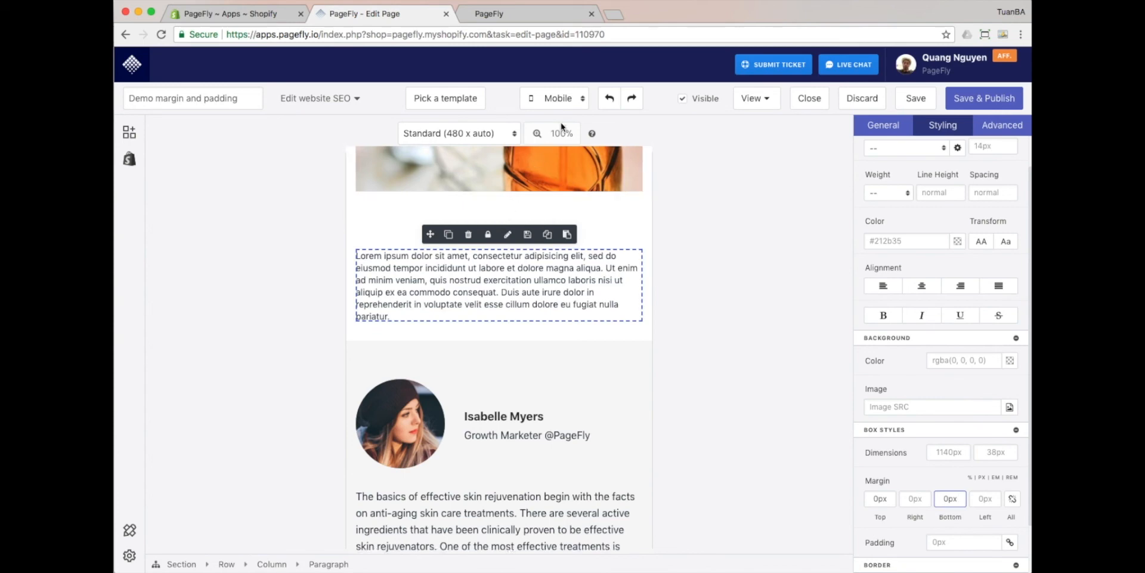
Switch back to the All devices view and check the spacing around the placeholder paragraph
{"action": "left_click", "coordinate": [557, 97]}
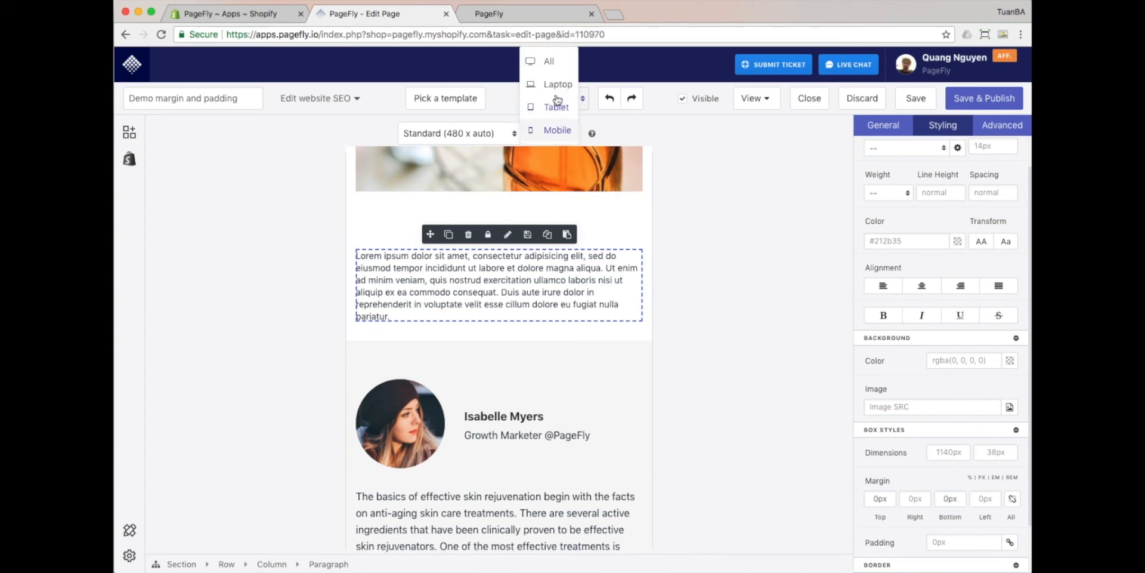
{"action": "left_click", "coordinate": [549, 64]}
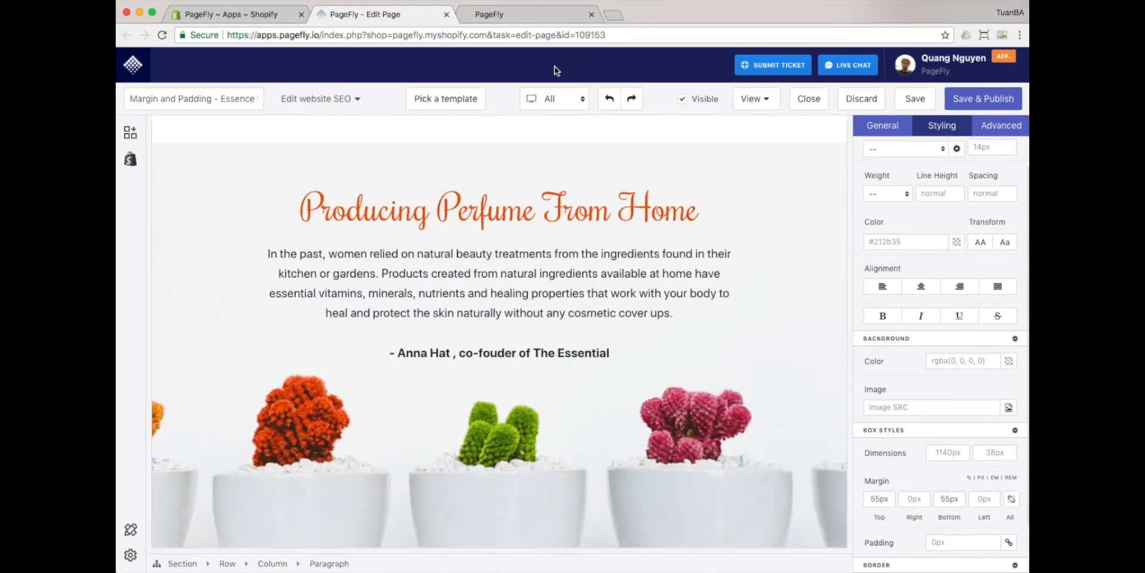
{"action": "scroll", "coordinate": [553, 140], "scroll_direction": "up", "scroll_amount": 15}
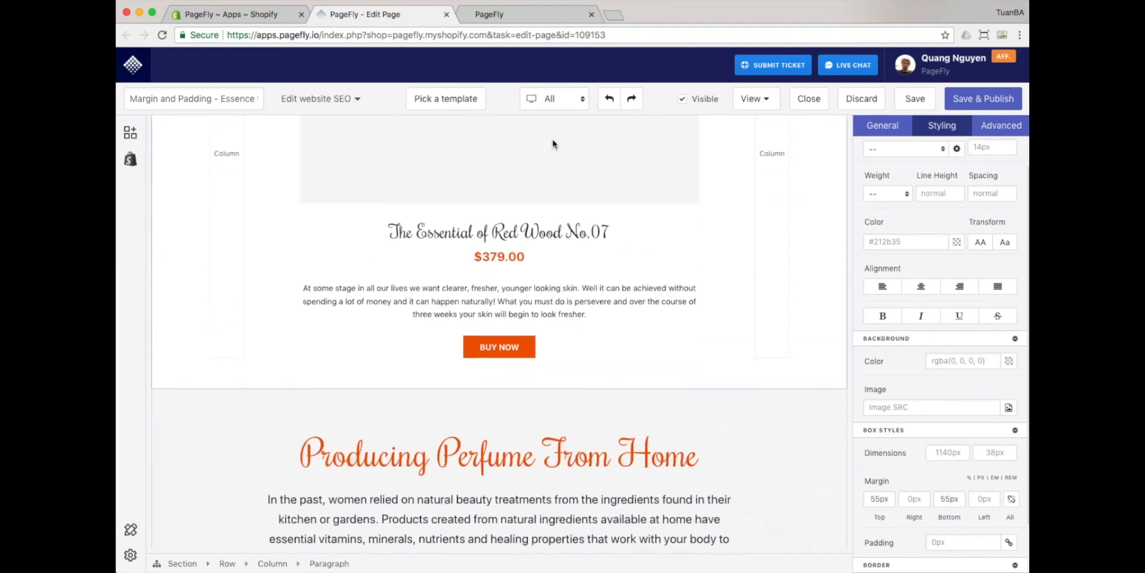
{"action": "scroll", "coordinate": [553, 143], "scroll_direction": "up", "scroll_amount": 3}
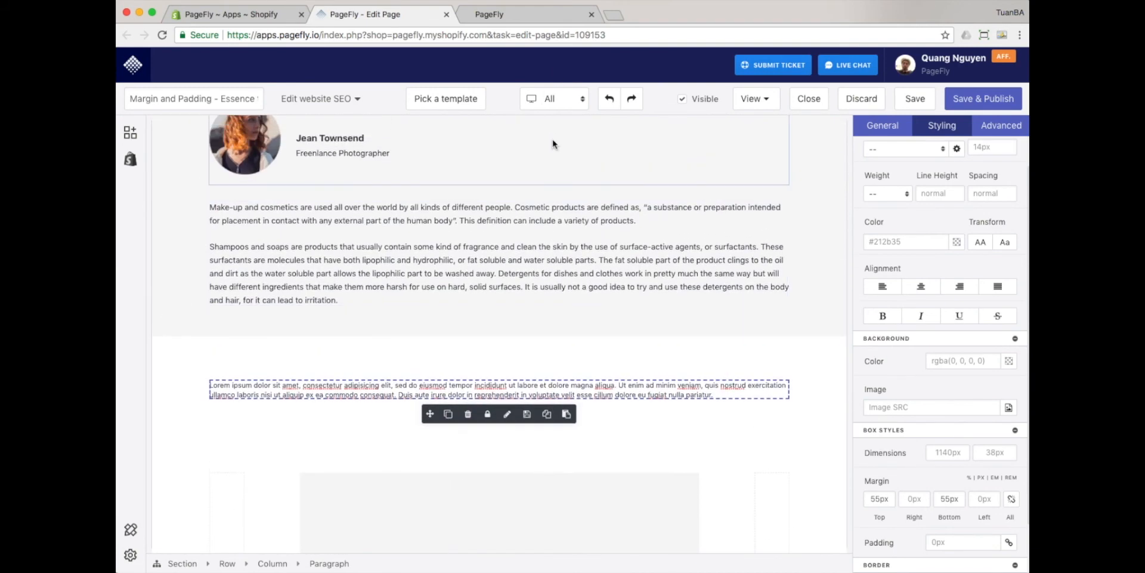
Insert a second, justified paragraph element directly above the existing placeholder paragraph
{"action": "left_click", "coordinate": [130, 131]}
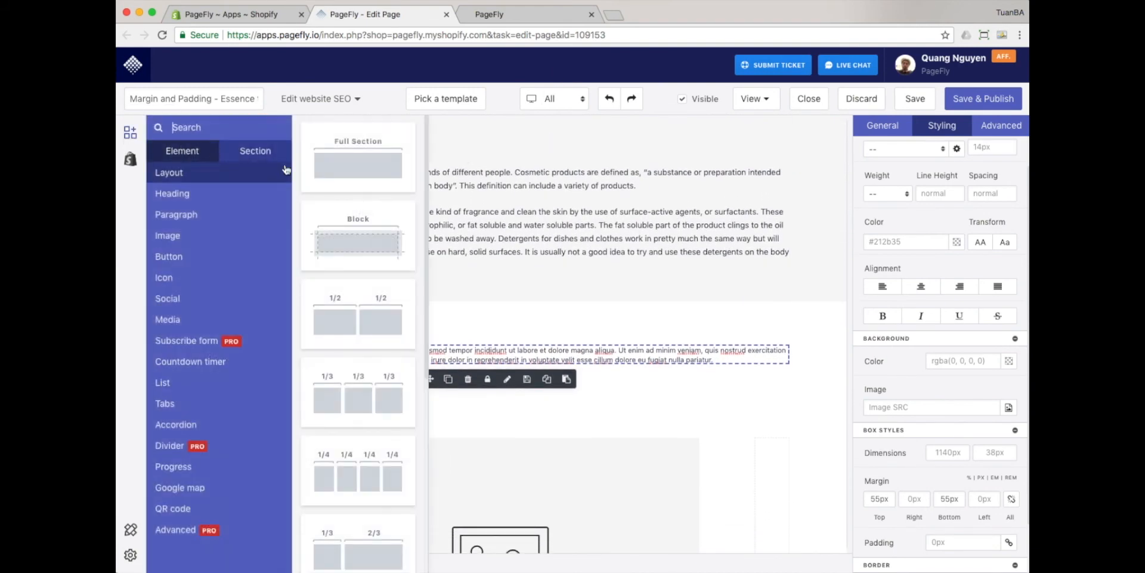
{"action": "left_click", "coordinate": [226, 219]}
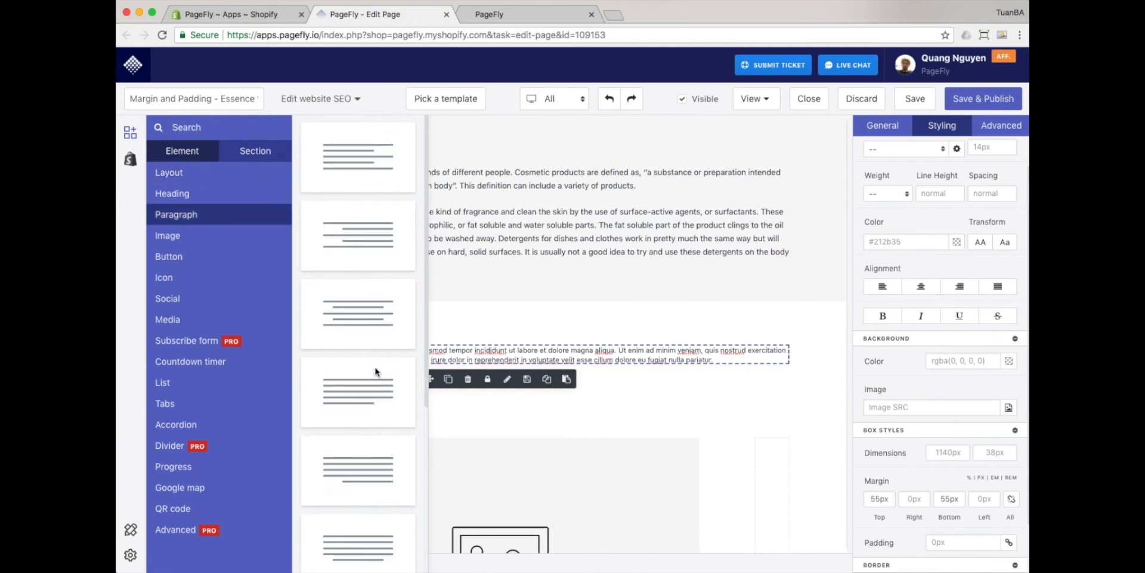
{"action": "left_click_drag", "start_coordinate": [376, 540], "coordinate": [444, 313]}
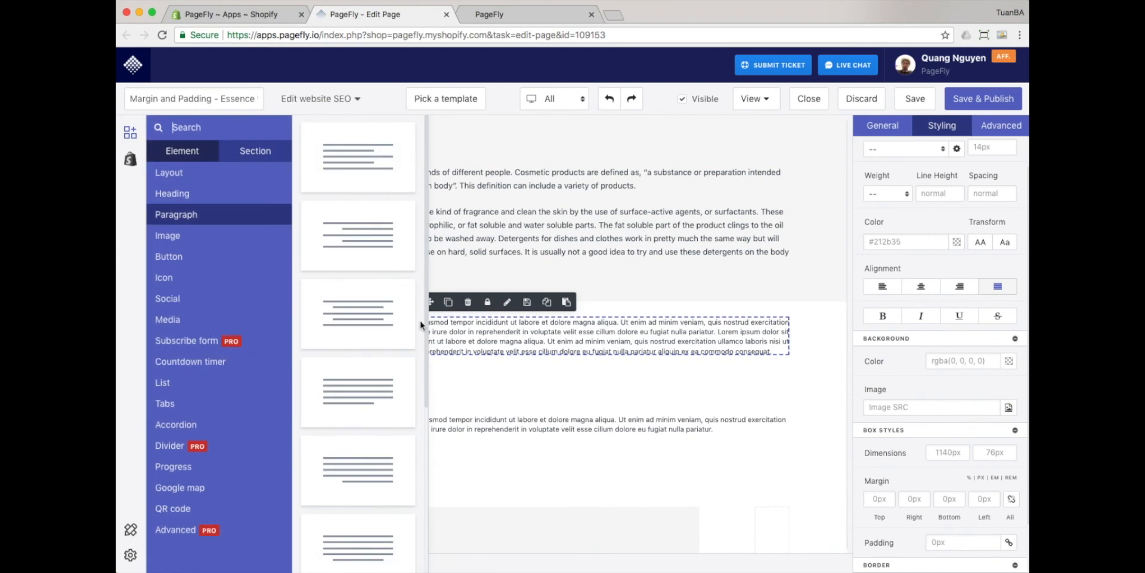
{"action": "left_click", "coordinate": [471, 322]}
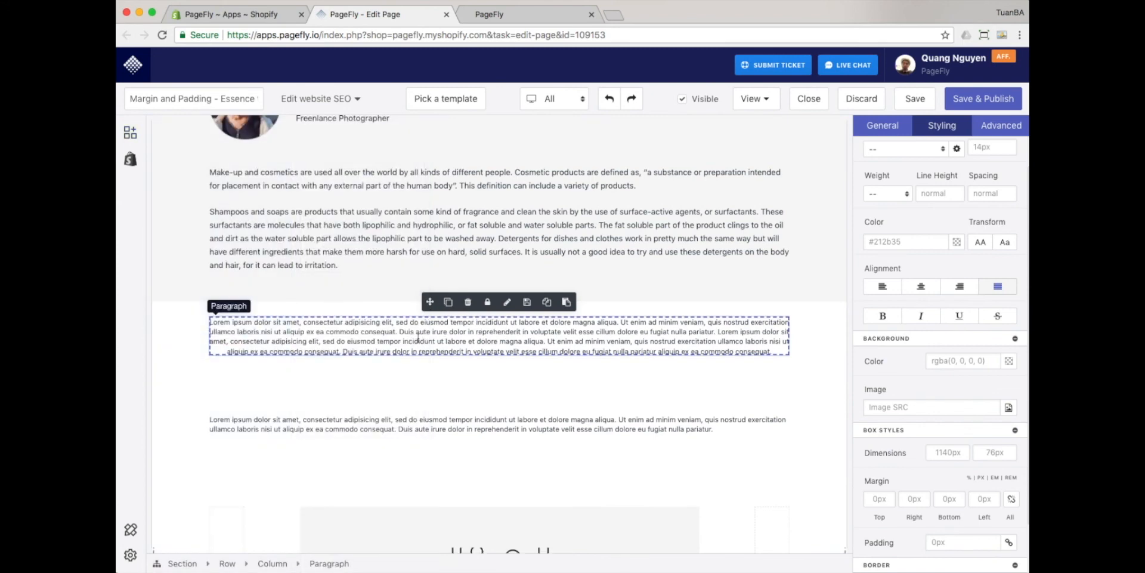
{"action": "scroll", "coordinate": [418, 335], "scroll_direction": "down", "scroll_amount": 1}
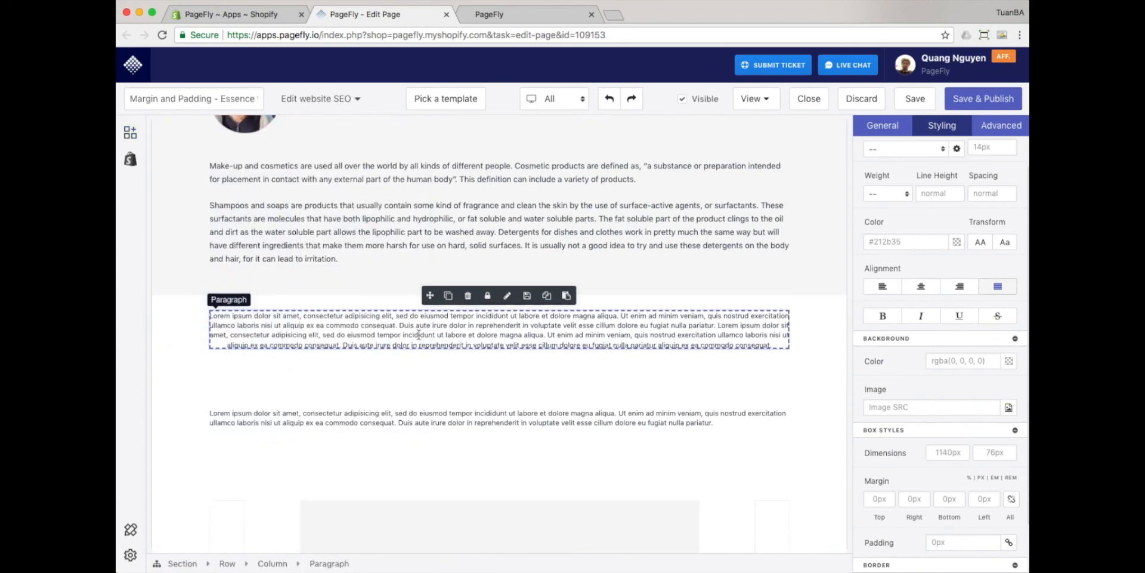
Set the upper placeholder paragraph's padding per side: 55px top, 180px right, 55px bottom and 180px left
{"action": "left_click", "coordinate": [424, 334]}
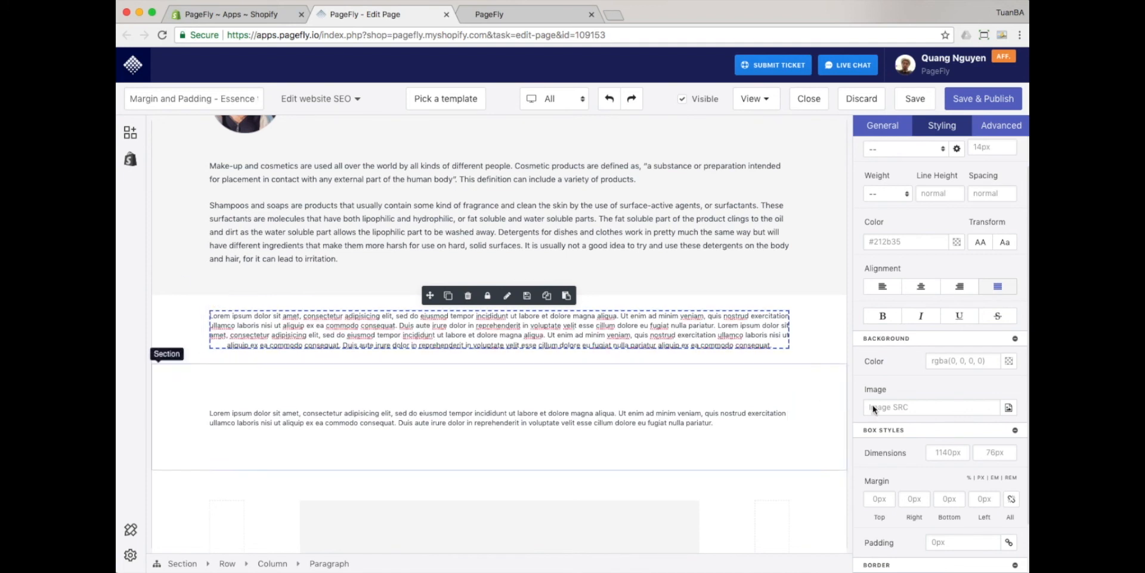
{"action": "scroll", "coordinate": [876, 404], "scroll_direction": "down", "scroll_amount": 2}
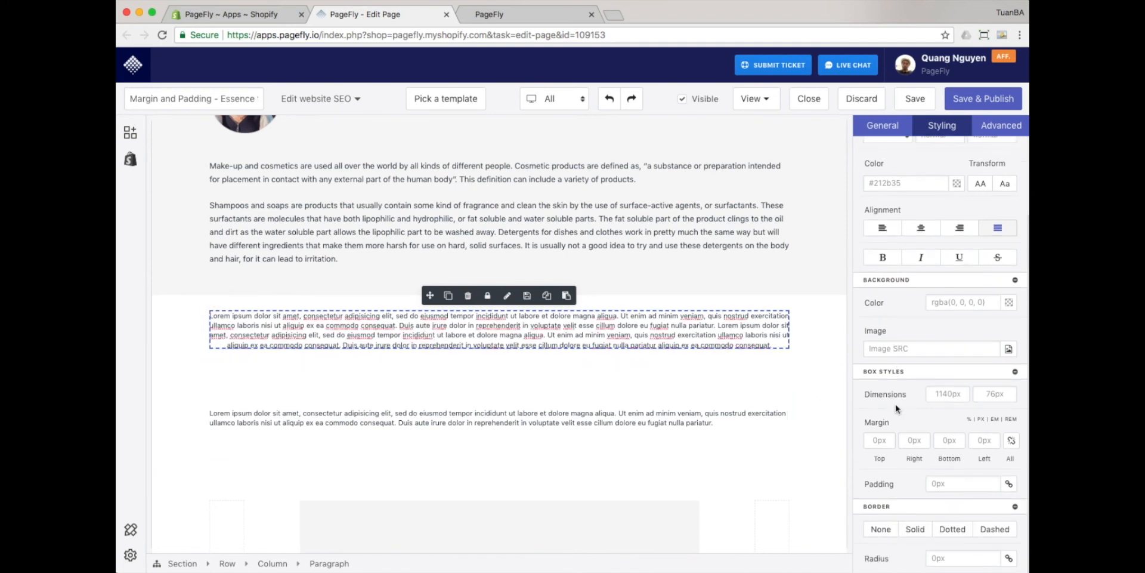
{"action": "left_click", "coordinate": [962, 484]}
{"action": "left_click", "coordinate": [1009, 486]}
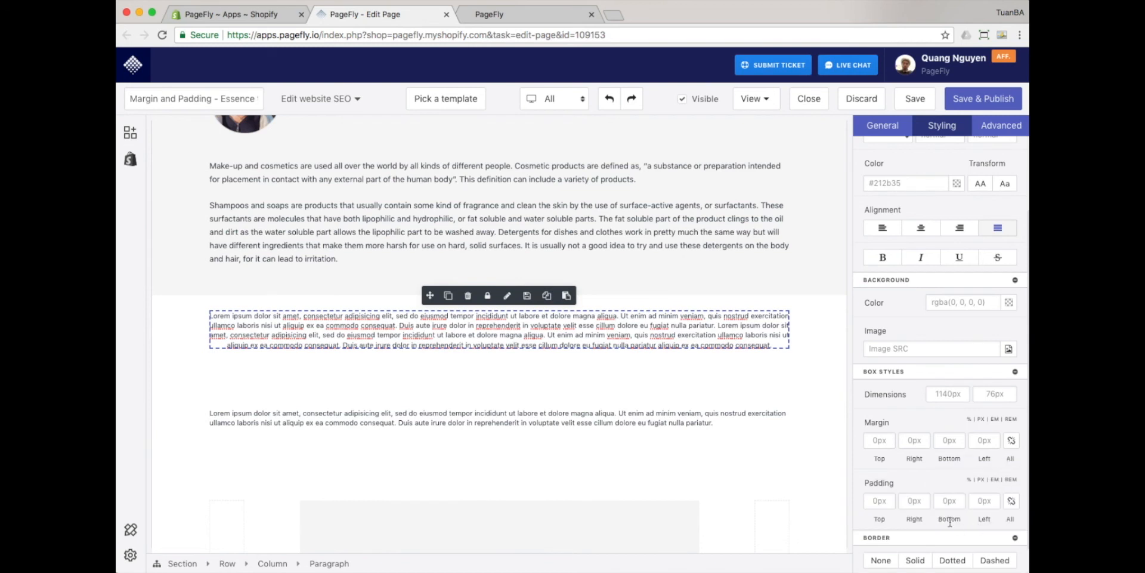
{"action": "left_click", "coordinate": [868, 502]}
{"action": "type", "text": "55"}
{"action": "key", "text": "Tab"}
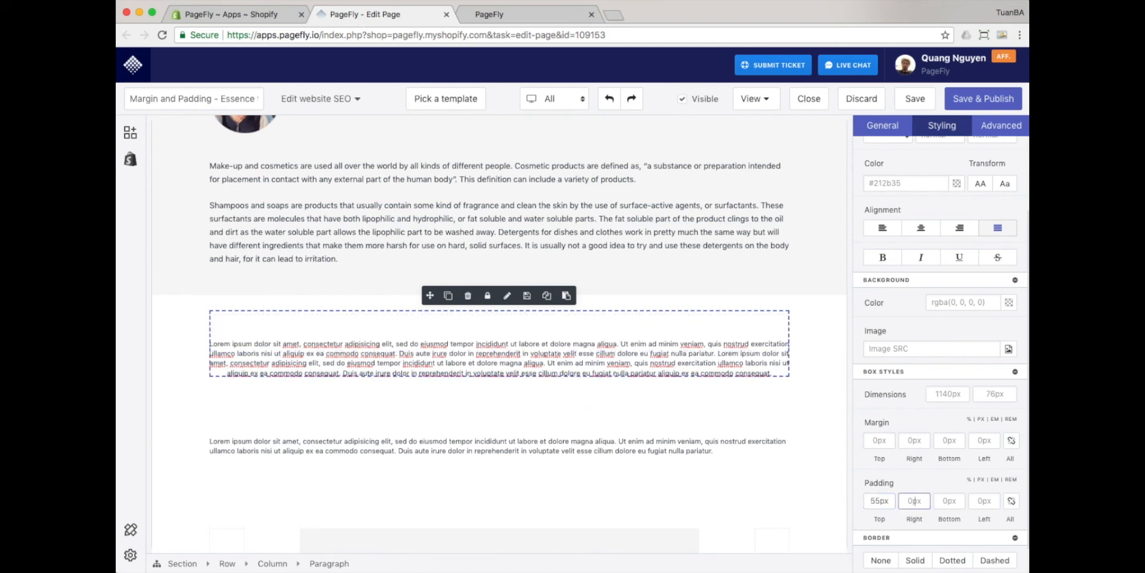
{"action": "type", "text": "180"}
{"action": "key", "text": "Tab"}
{"action": "type", "text": "5"}
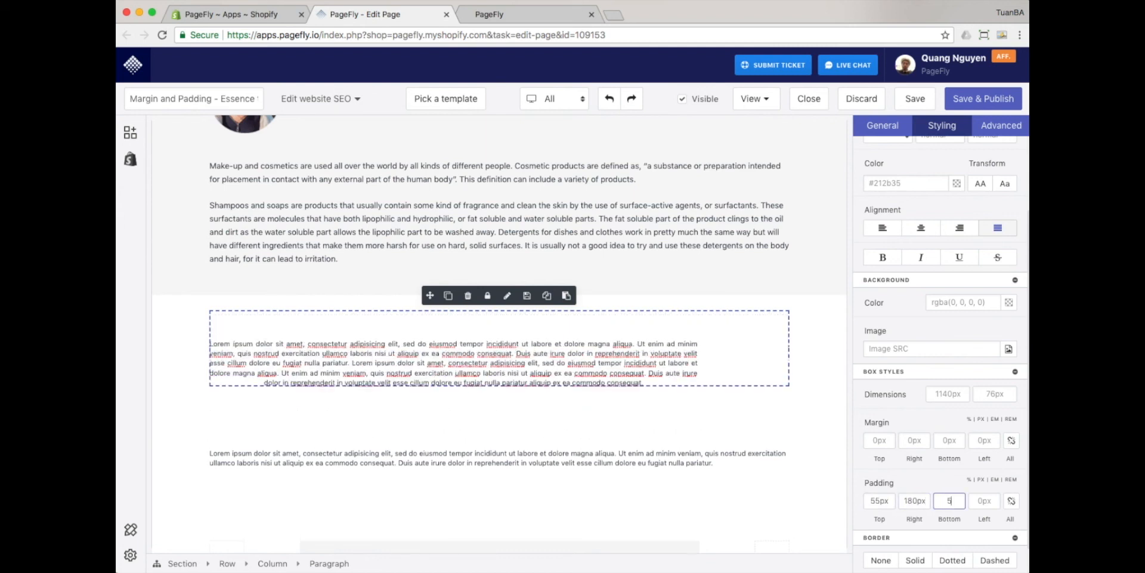
{"action": "type", "text": "5px"}
{"action": "key", "text": "Tab"}
{"action": "type", "text": "180px"}
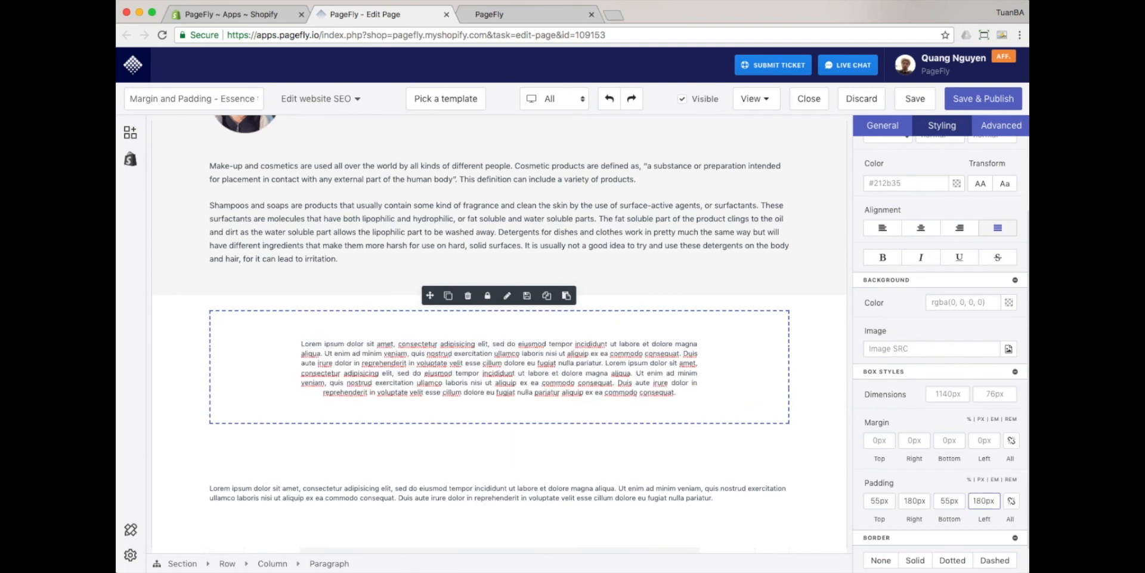
{"action": "key", "text": "Tab"}
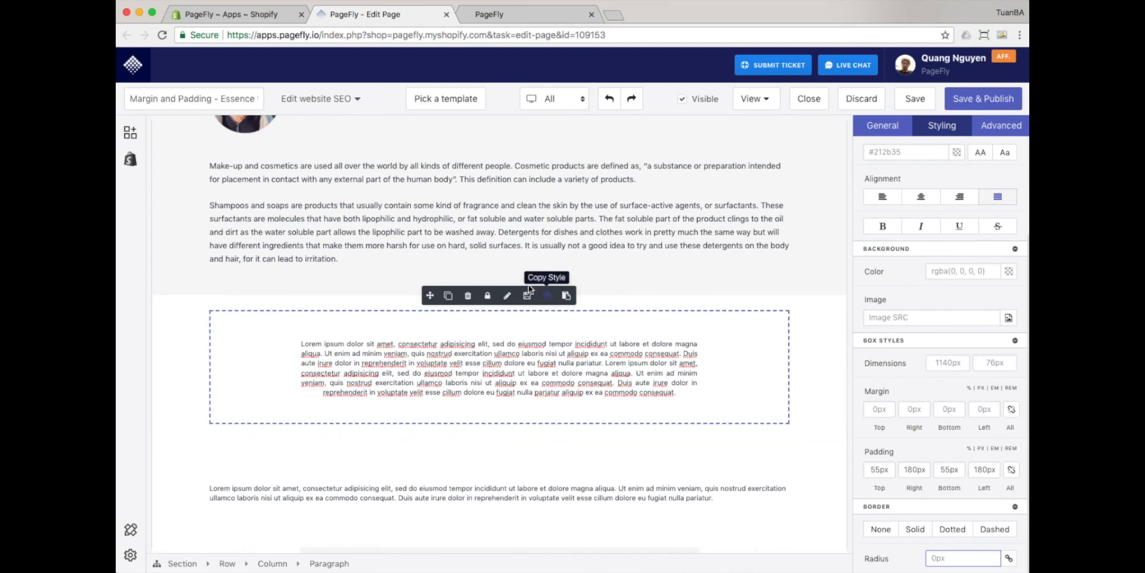
Switch the editor to the Mobile view and set the upper placeholder paragraph's padding to 0px on all sides there
{"action": "scroll", "coordinate": [431, 286], "scroll_direction": "down", "scroll_amount": 1}
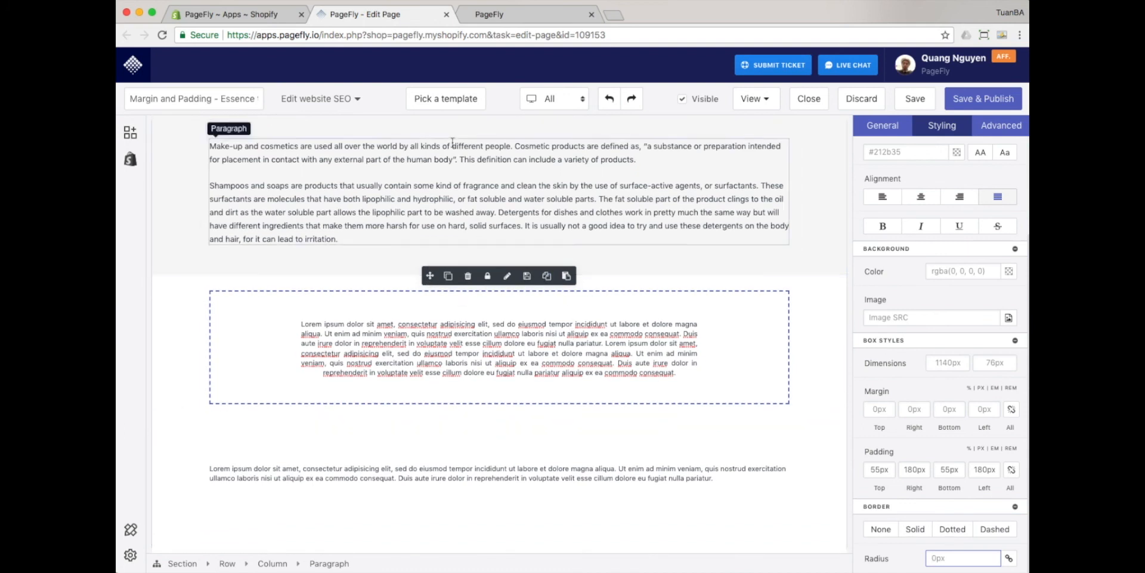
{"action": "left_click", "coordinate": [567, 103]}
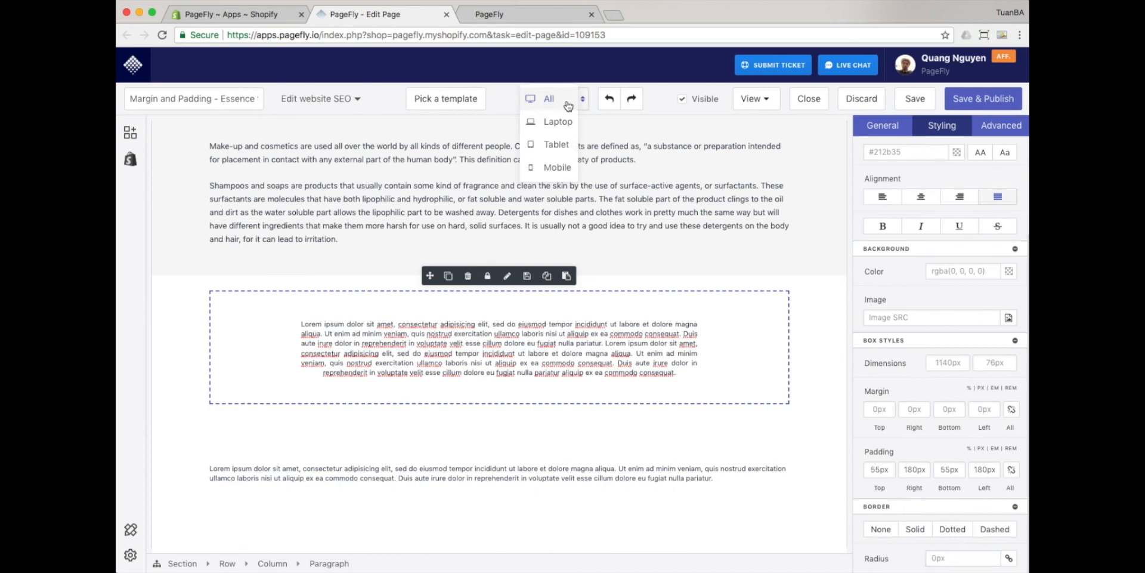
{"action": "left_click", "coordinate": [558, 167]}
{"action": "scroll", "coordinate": [491, 216], "scroll_direction": "down", "scroll_amount": 20}
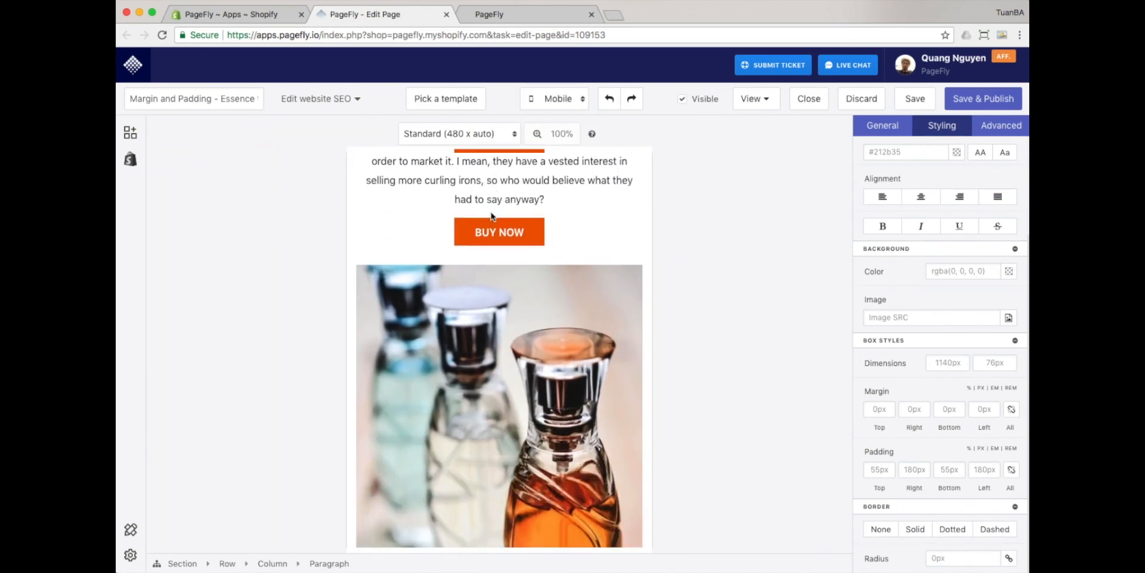
{"action": "scroll", "coordinate": [491, 216], "scroll_direction": "down", "scroll_amount": 15}
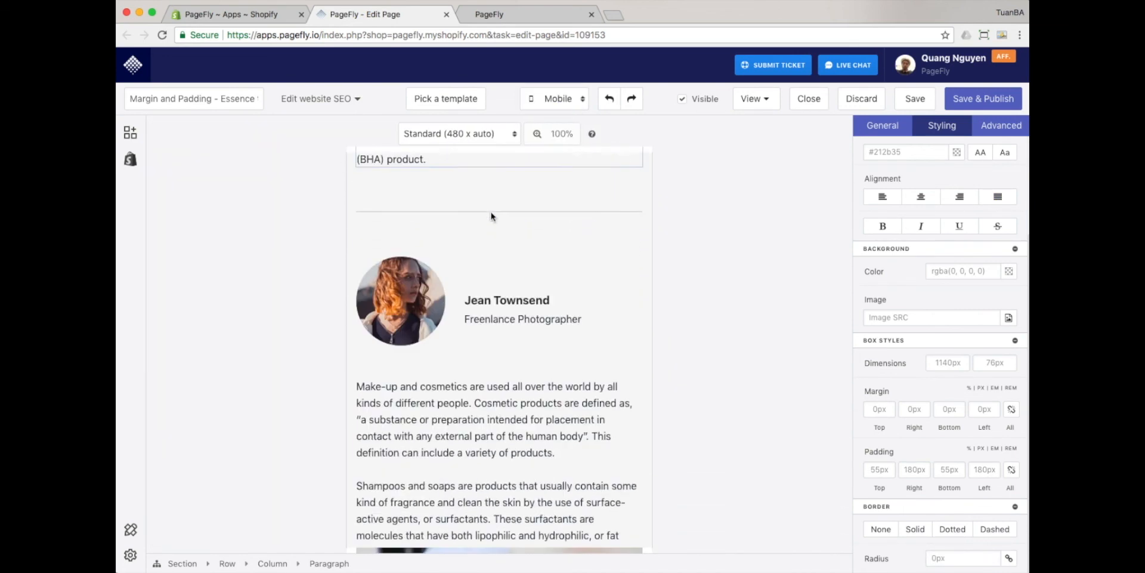
{"action": "scroll", "coordinate": [491, 216], "scroll_direction": "down", "scroll_amount": 10}
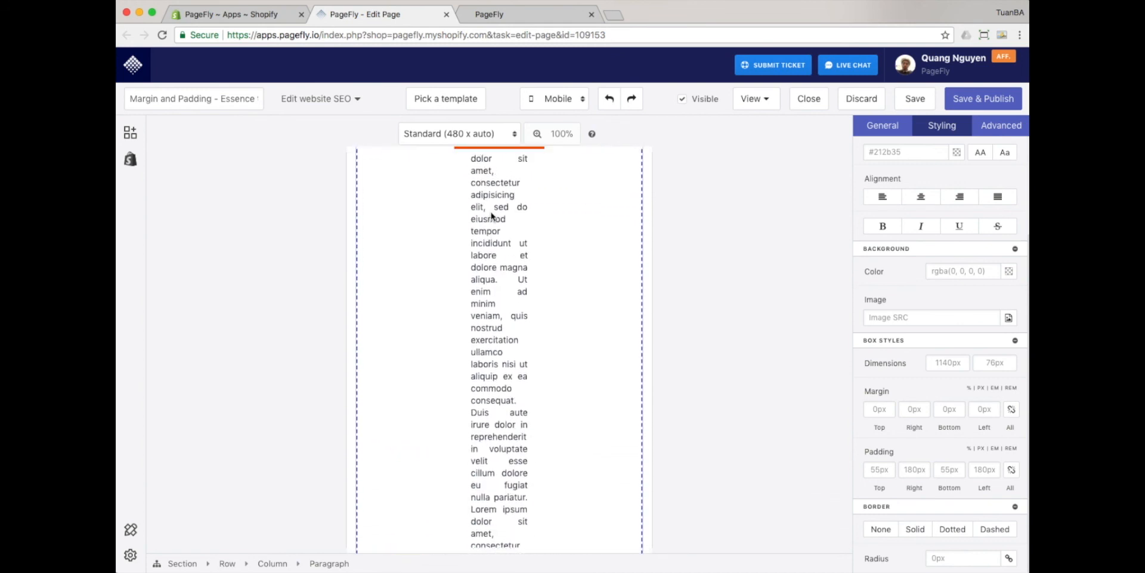
{"action": "left_click", "coordinate": [492, 266]}
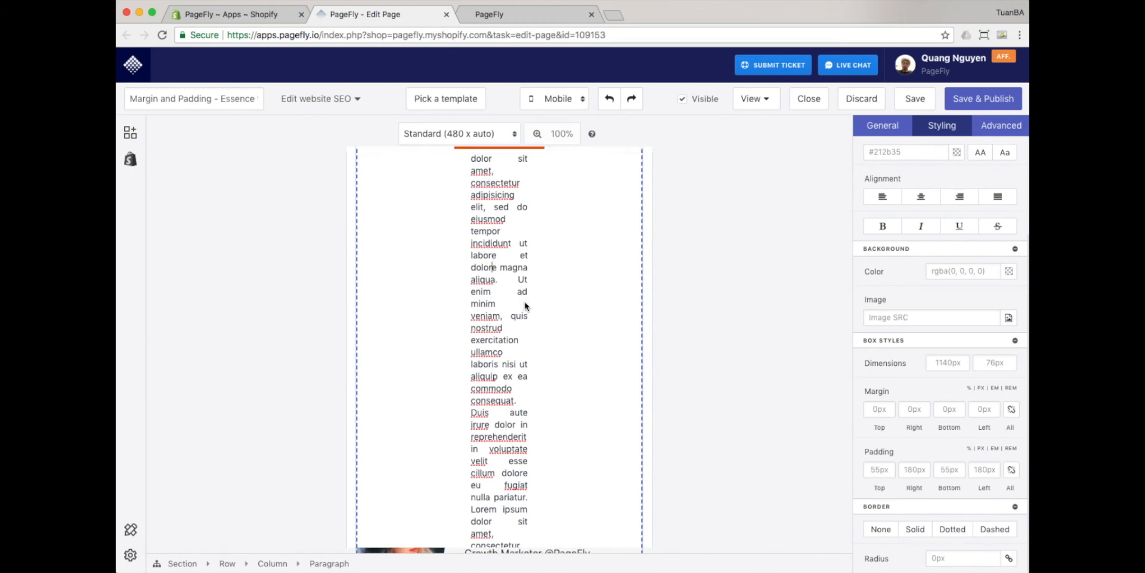
{"action": "left_click", "coordinate": [1009, 476]}
{"action": "left_click", "coordinate": [949, 482]}
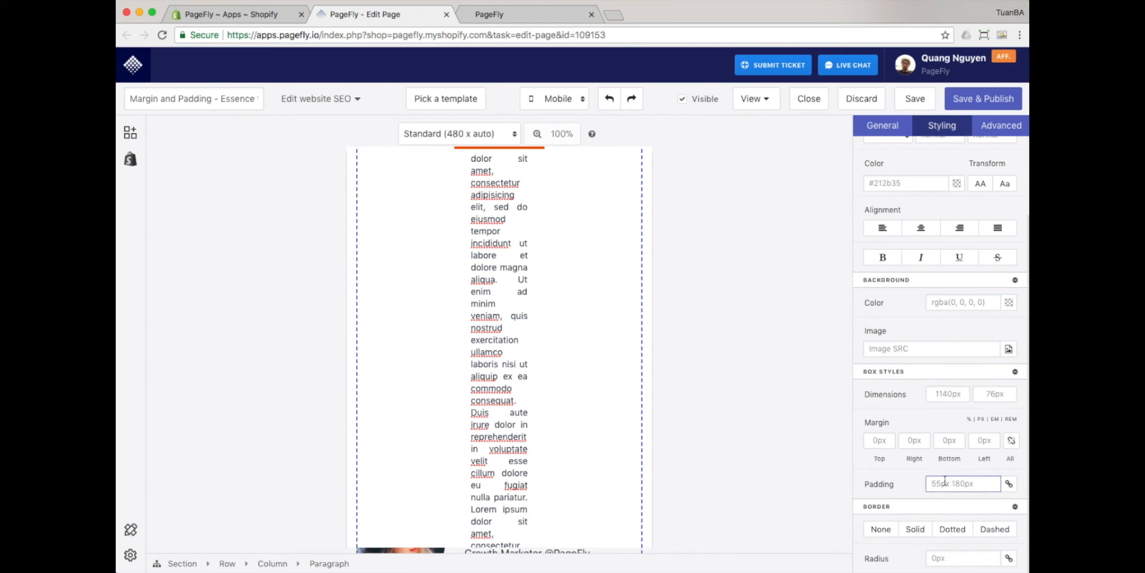
{"action": "type", "text": "0"}
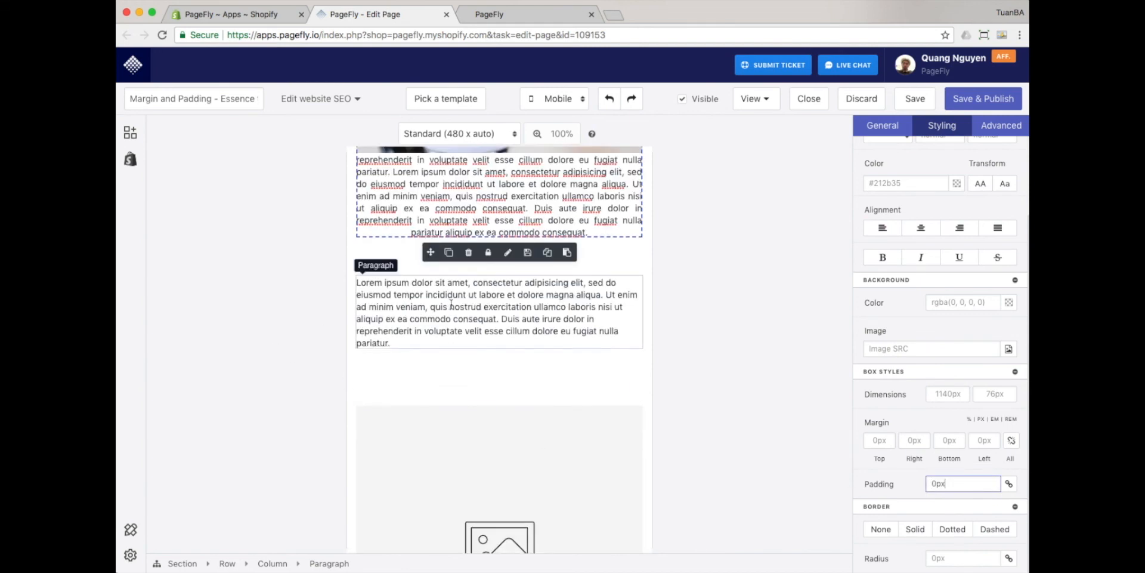
{"action": "scroll", "coordinate": [451, 308], "scroll_direction": "up", "scroll_amount": 3}
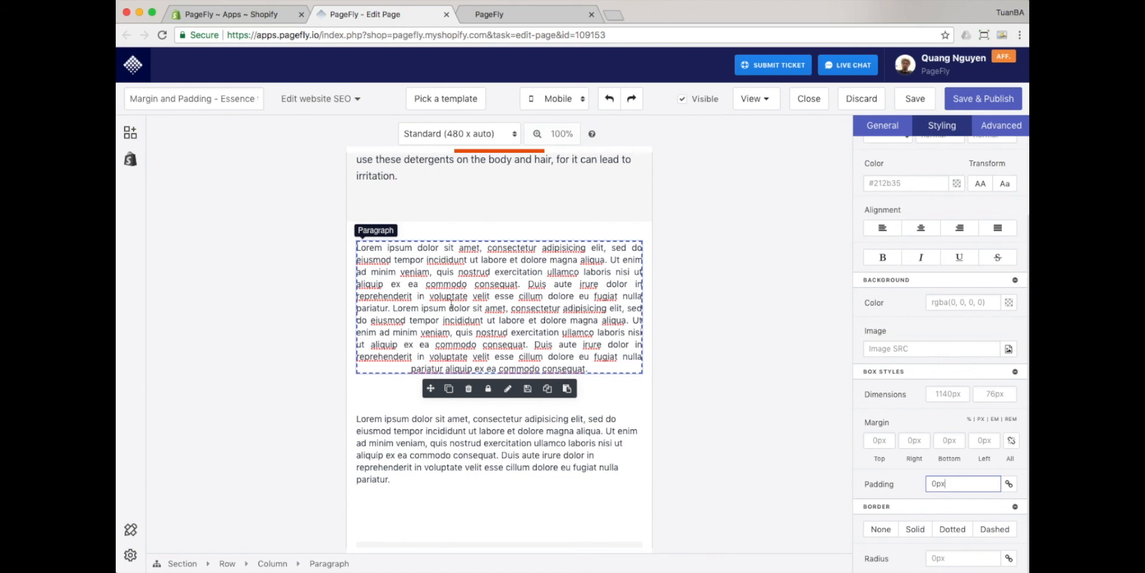
{"action": "scroll", "coordinate": [451, 306], "scroll_direction": "down", "scroll_amount": 1}
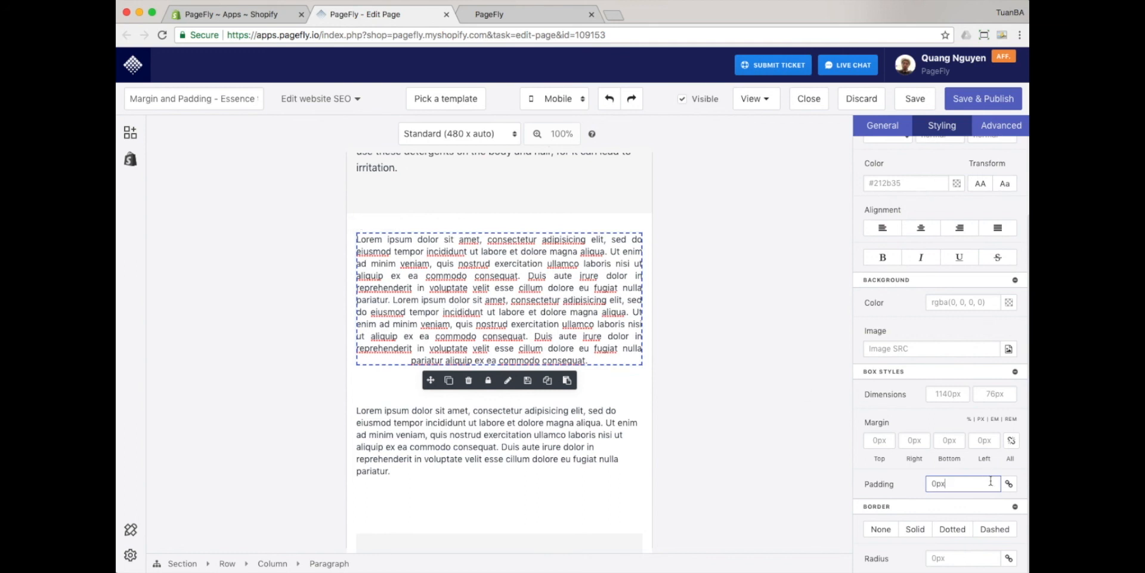
Split the upper paragraph's mobile padding by side and set the right and left padding to 10% each
{"action": "left_click", "coordinate": [1009, 483]}
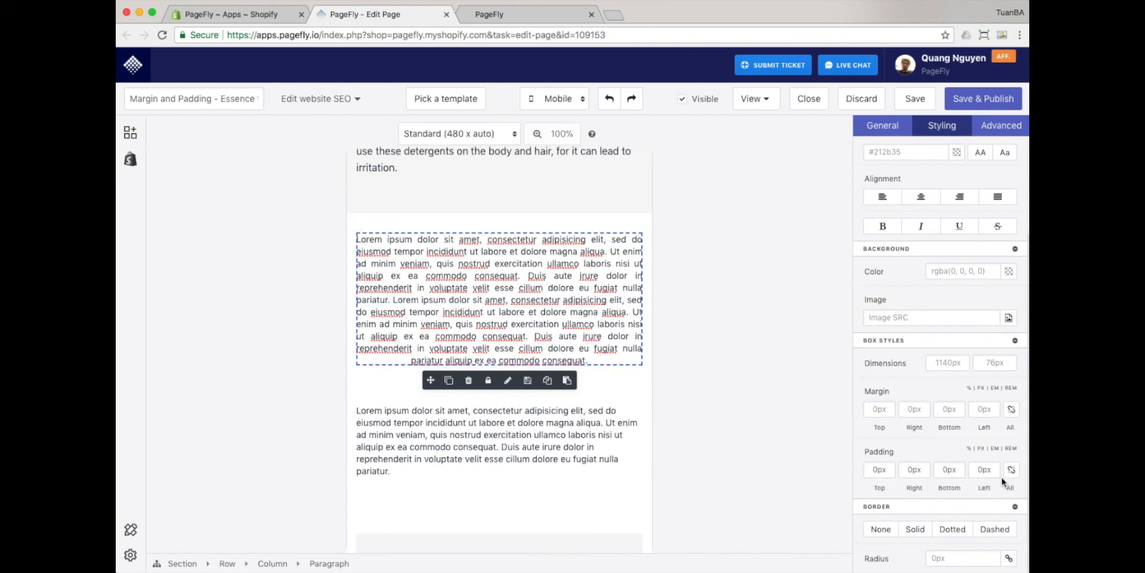
{"action": "left_click", "coordinate": [914, 470]}
{"action": "type", "text": "10%"}
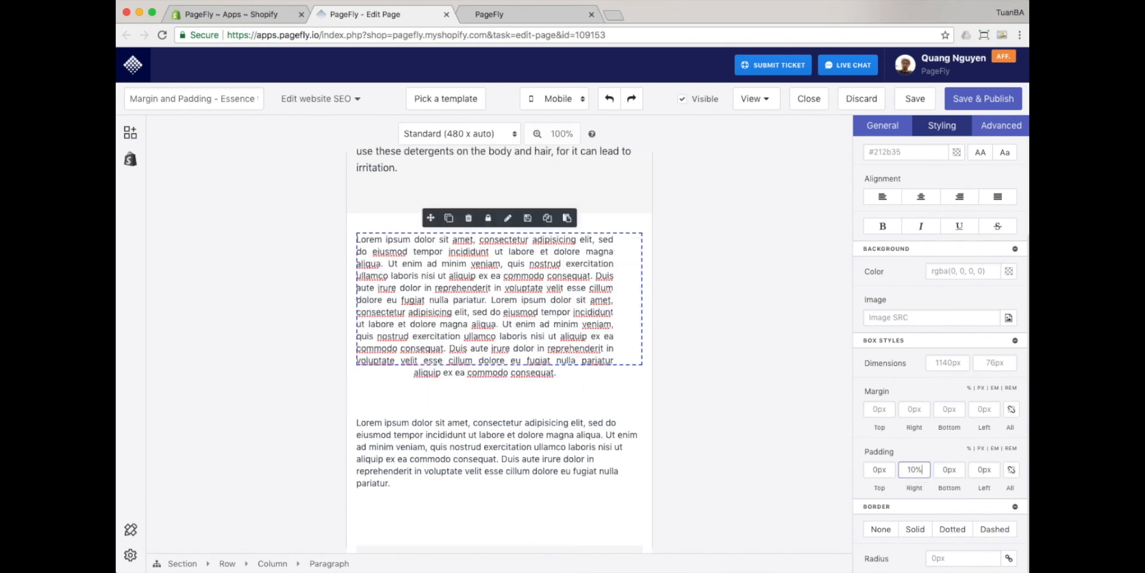
{"action": "key", "text": "Tab"}
{"action": "key", "text": "Tab"}
{"action": "type", "text": "10"}
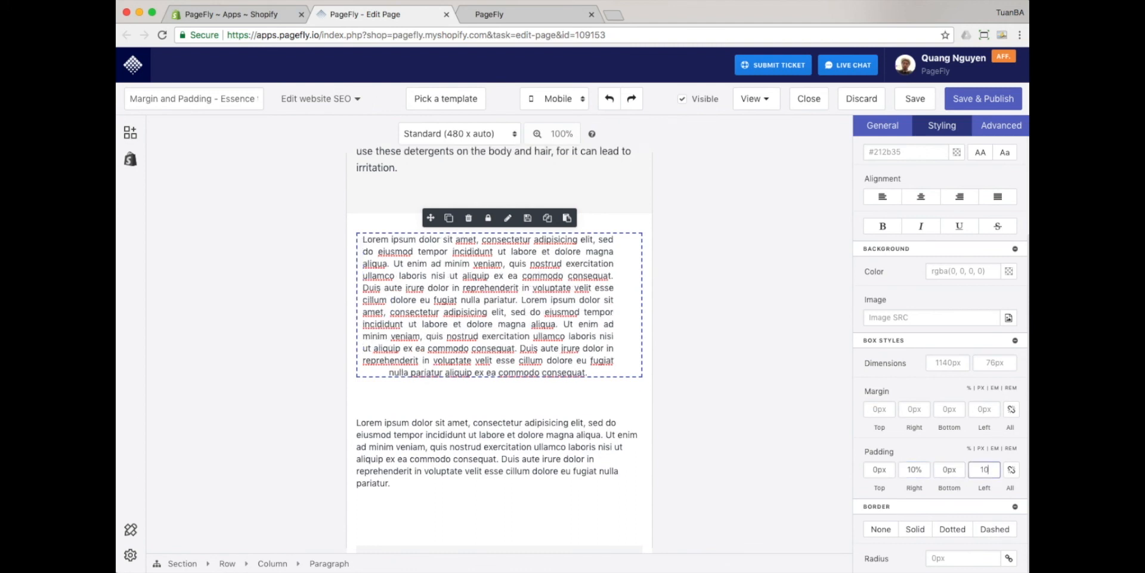
{"action": "type", "text": "%"}
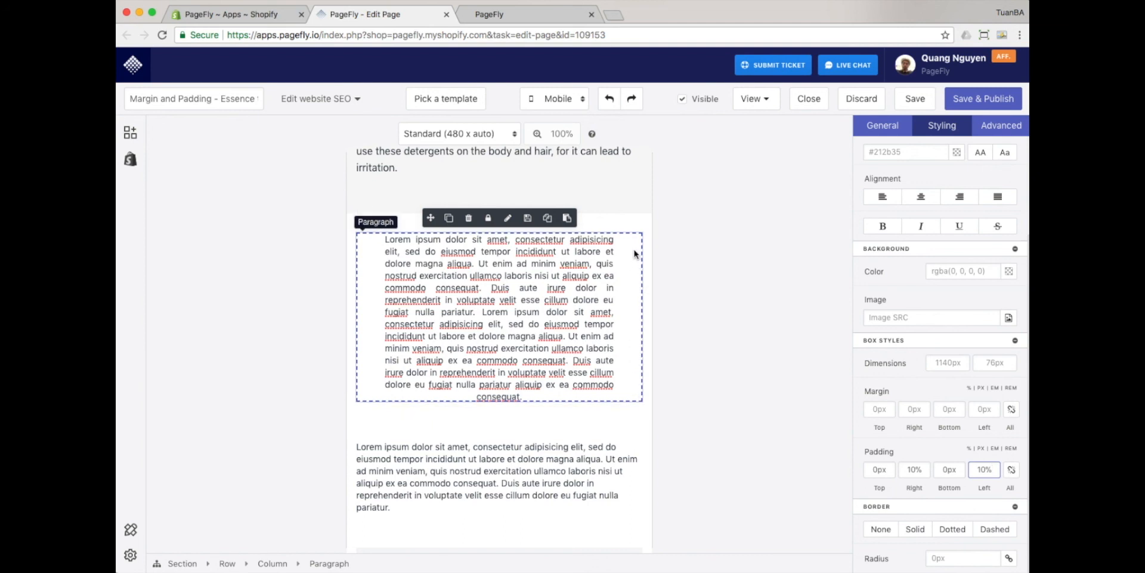
Open the live chat support window from the page editor
{"action": "left_click", "coordinate": [577, 97]}
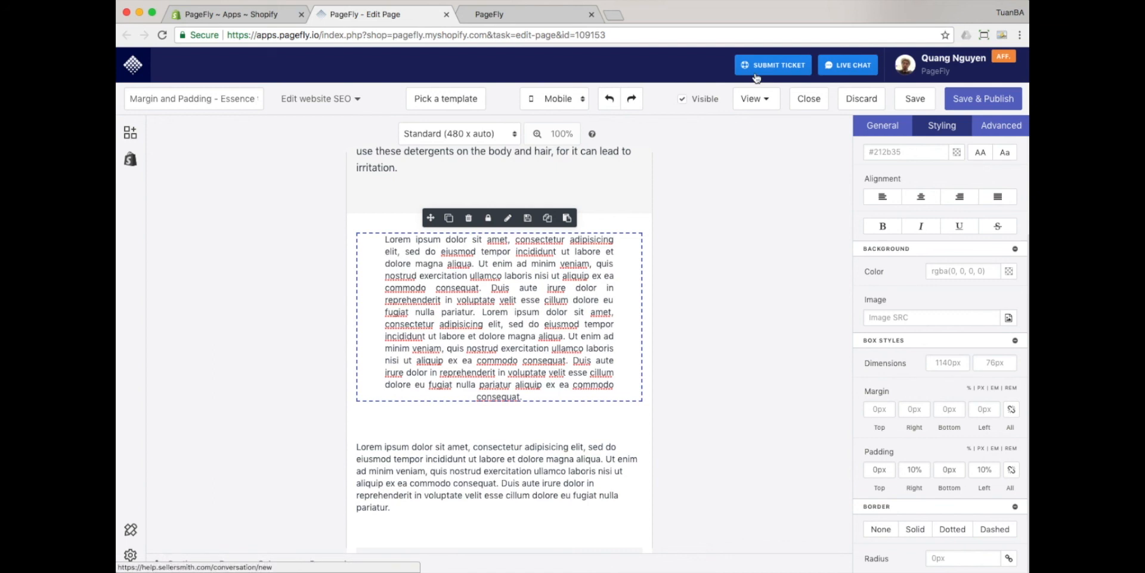
{"action": "left_click", "coordinate": [849, 68]}
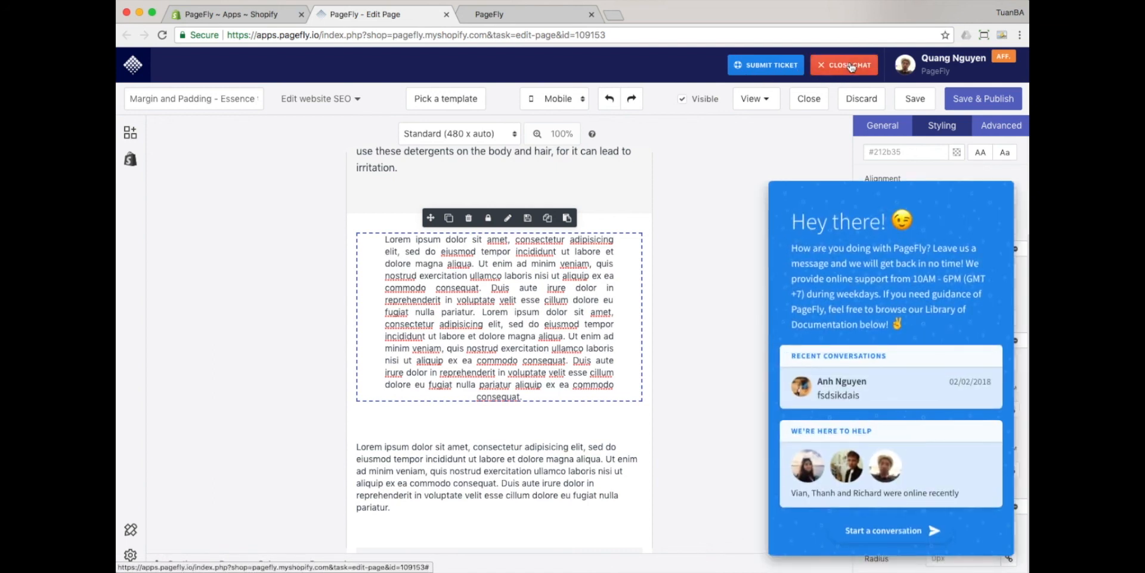